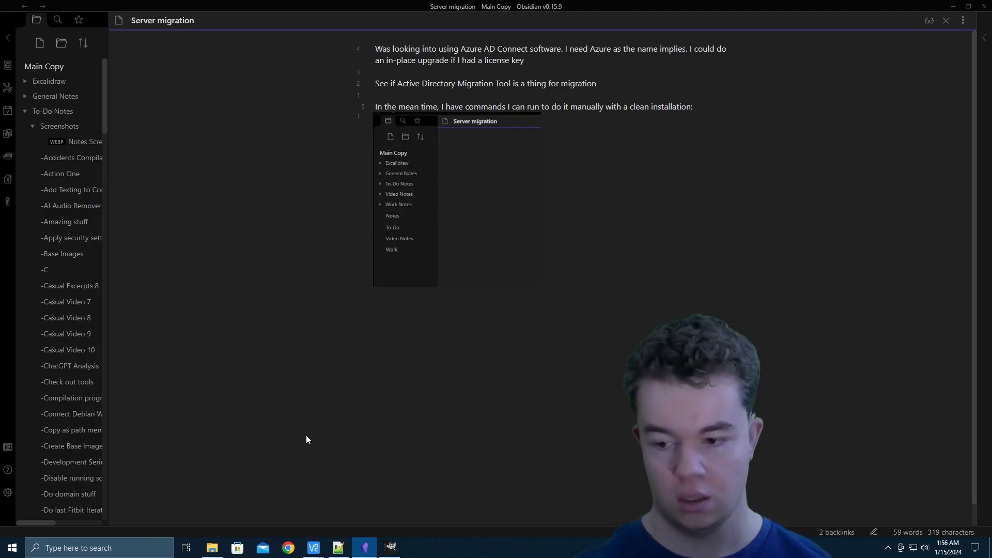
# Close the blank tab in Chrome and log in to Syncthing with the account username and password.
pyautogui.click(464, 548)
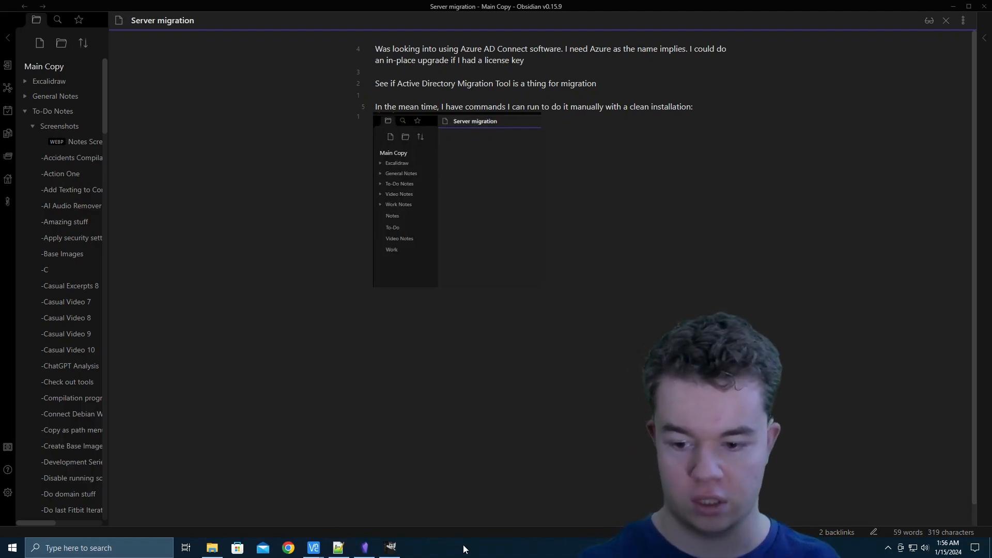
pyautogui.click(288, 547)
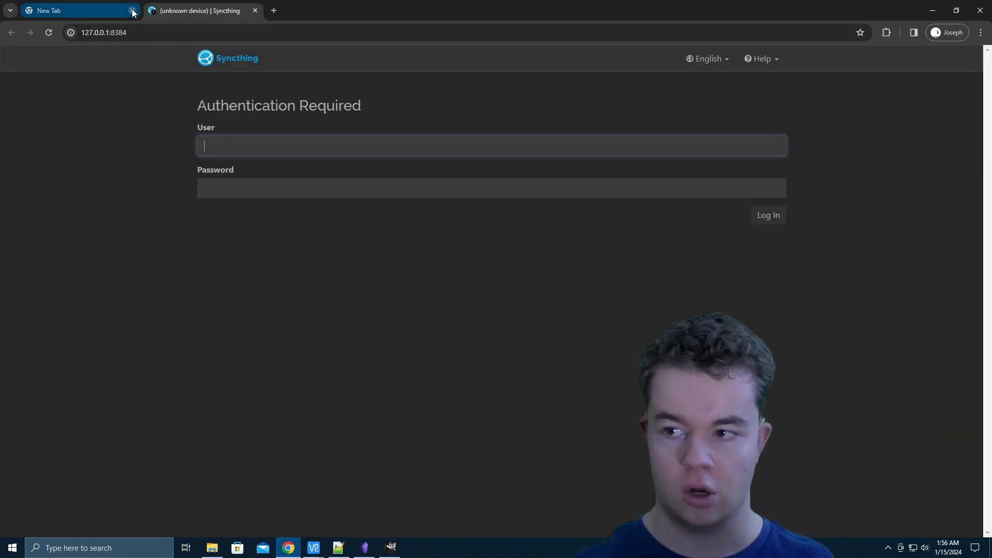
pyautogui.click(132, 11)
pyautogui.click(317, 149)
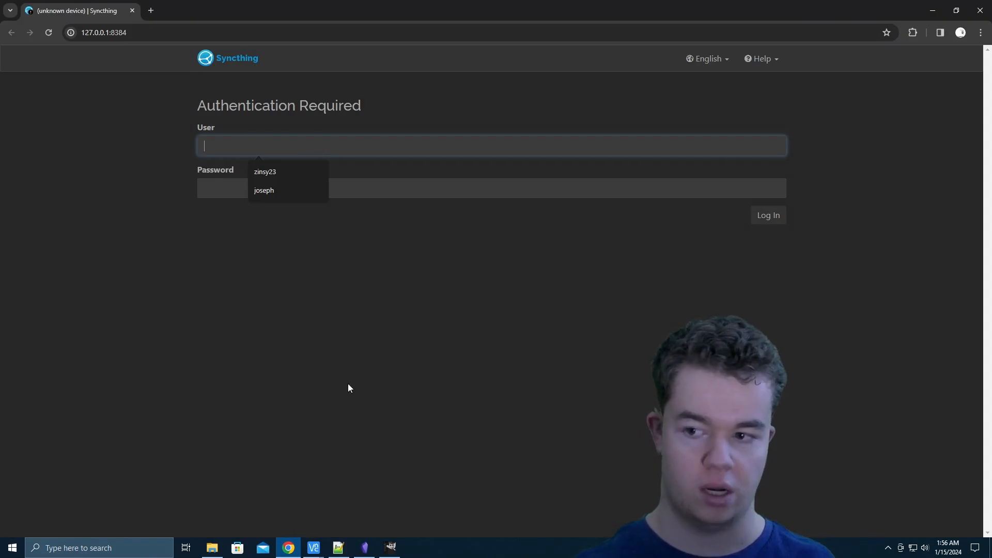
pyautogui.click(274, 165)
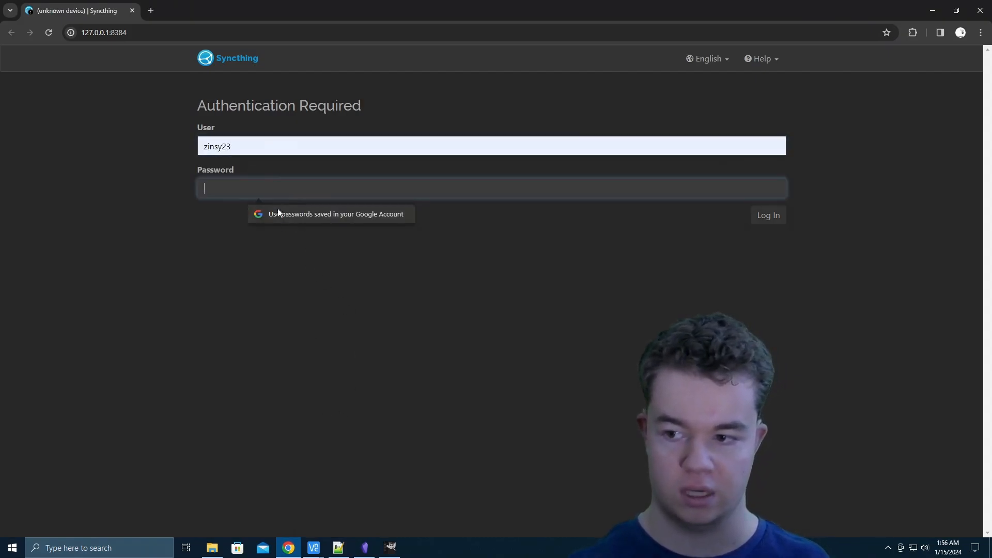
pyautogui.write('********')
pyautogui.press('Return')
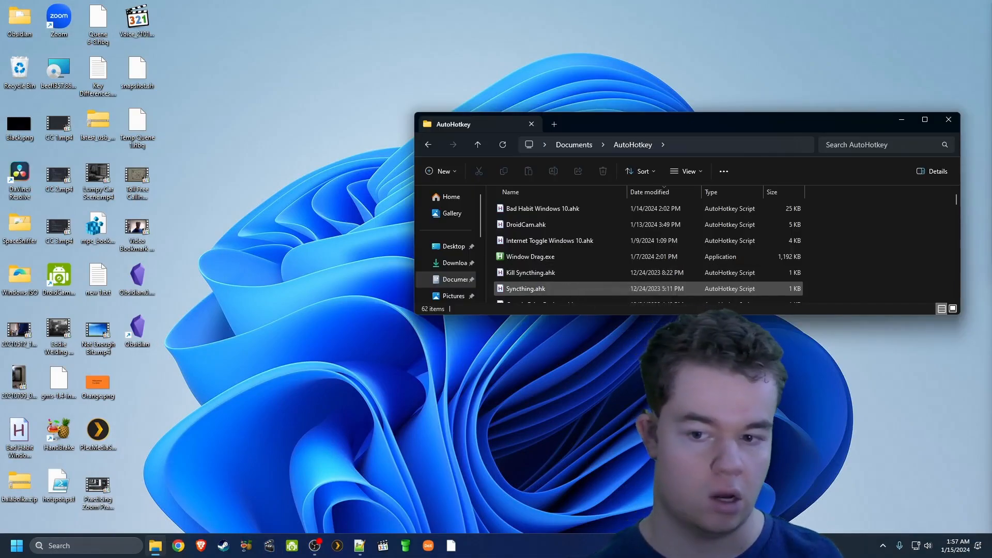
# Open Syncthing.ahk from the AutoHotkey folder in Notepad to examine its syncthing.exe launch path, and close Notepad.
pyautogui.click(532, 289)
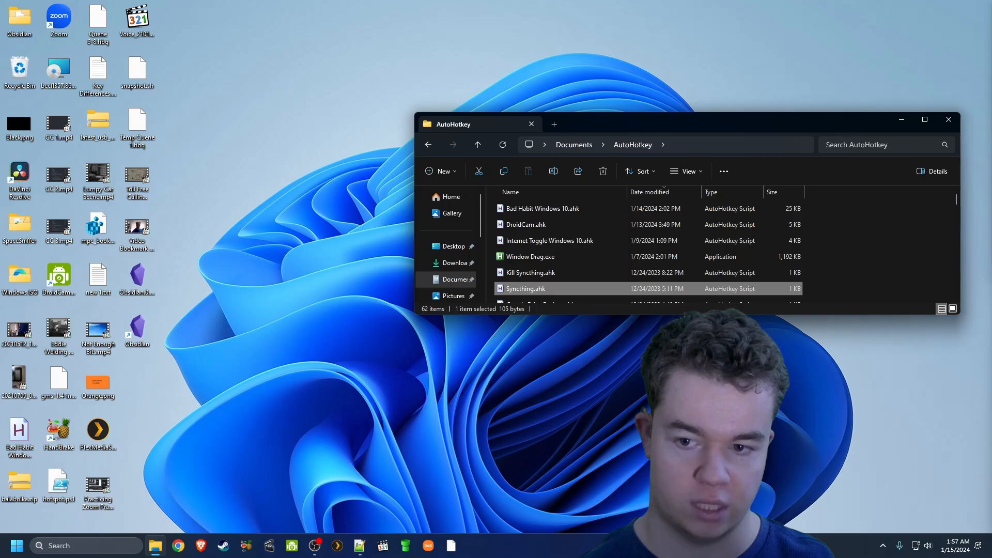
pyautogui.rightClick(533, 290)
pyautogui.moveTo(571, 341)
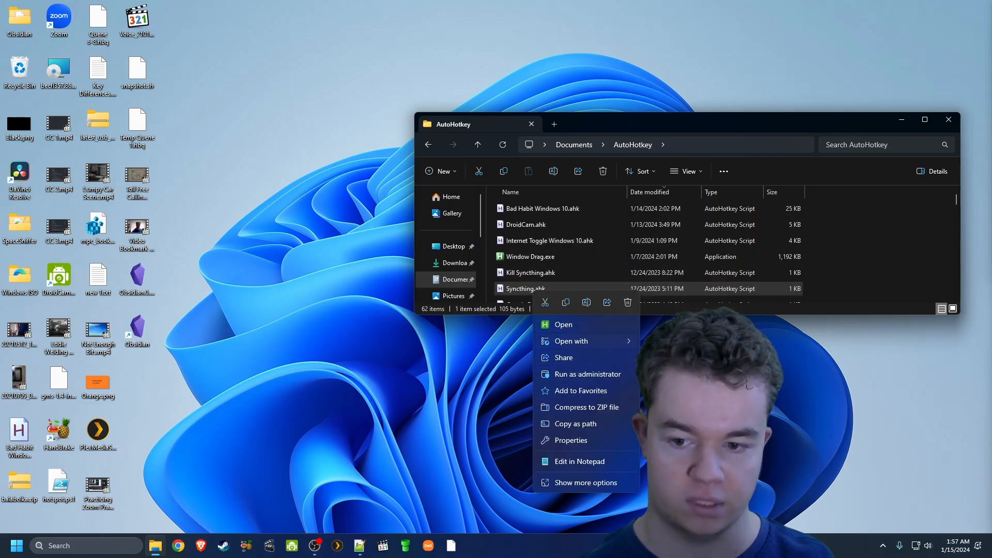
pyautogui.click(570, 440)
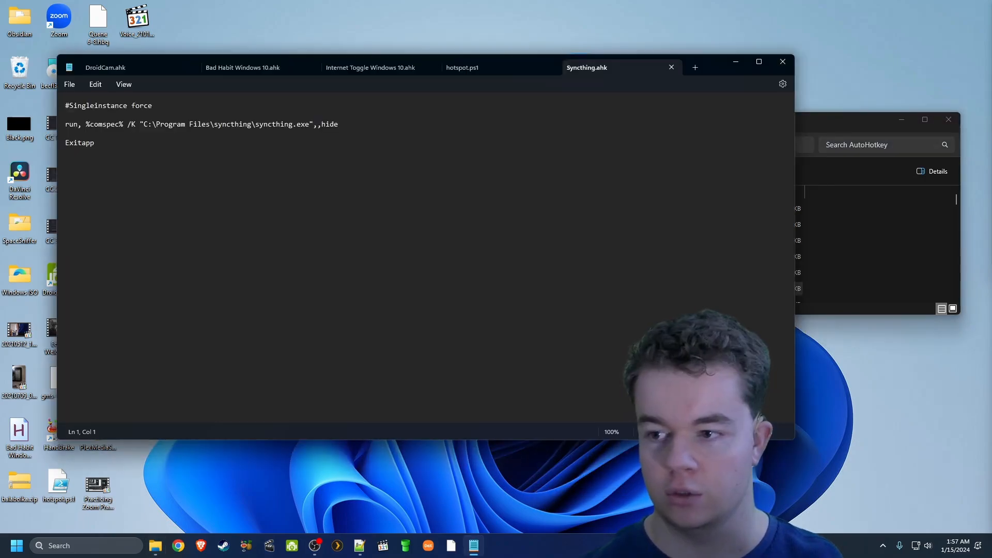
pyautogui.moveTo(144, 124); pyautogui.dragTo(305, 124)
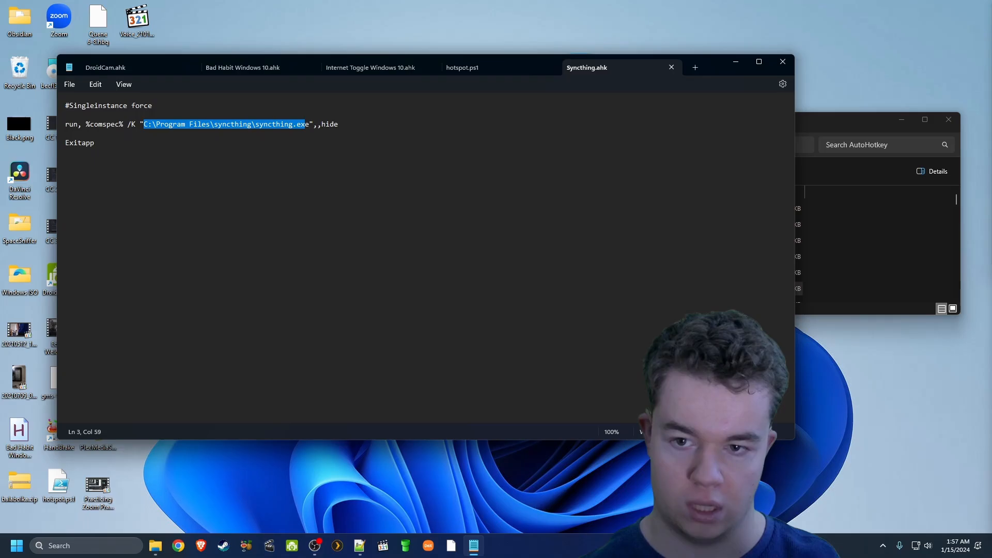
pyautogui.click(671, 67)
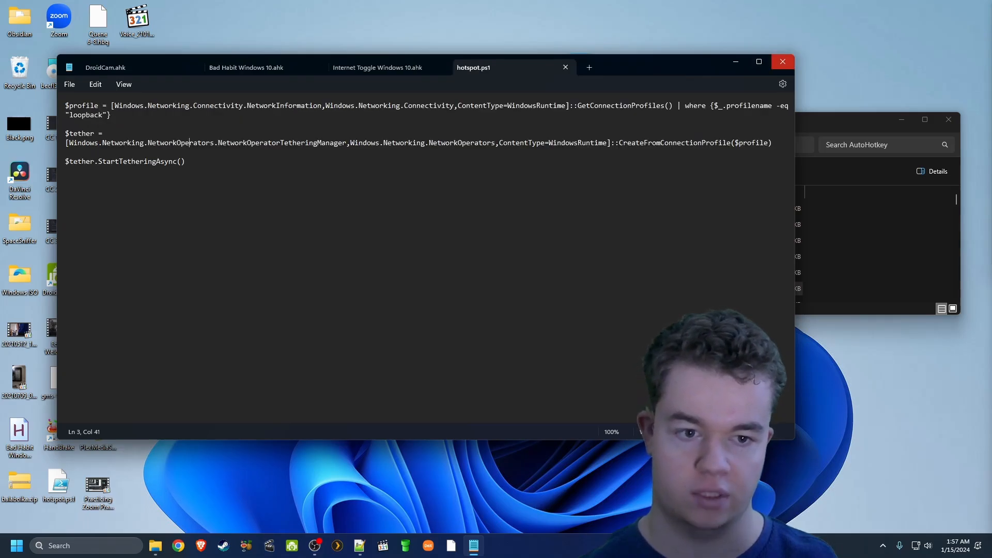
pyautogui.click(782, 62)
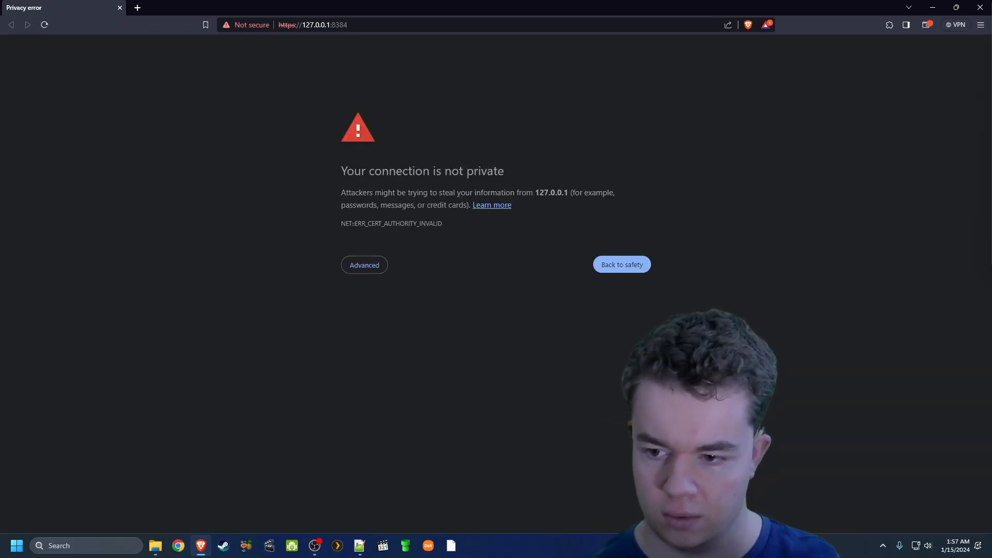
# Proceed past the certificate warning for 127.0.0.1 and log in to Syncthing with the account username and password.
pyautogui.click(364, 265)
pyautogui.click(384, 344)
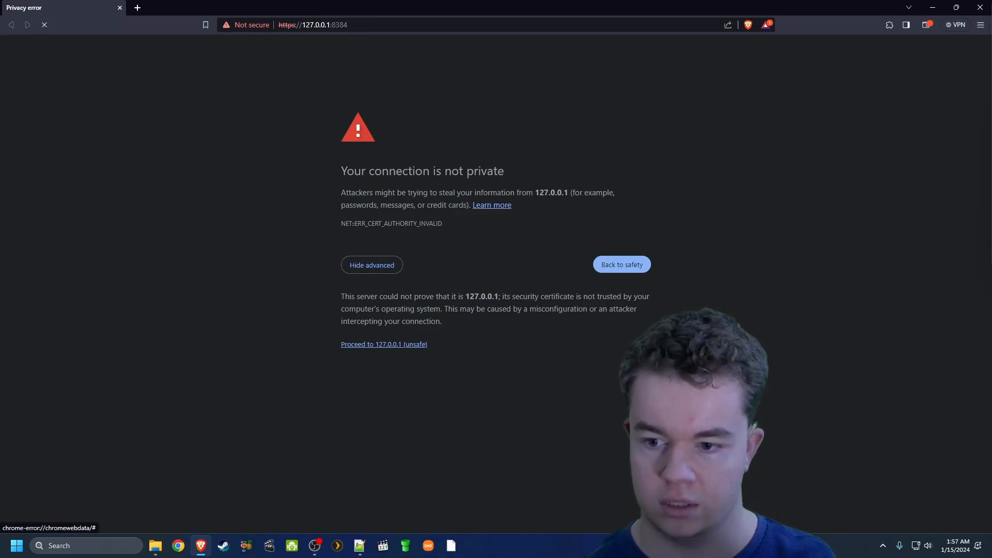
pyautogui.write('zin')
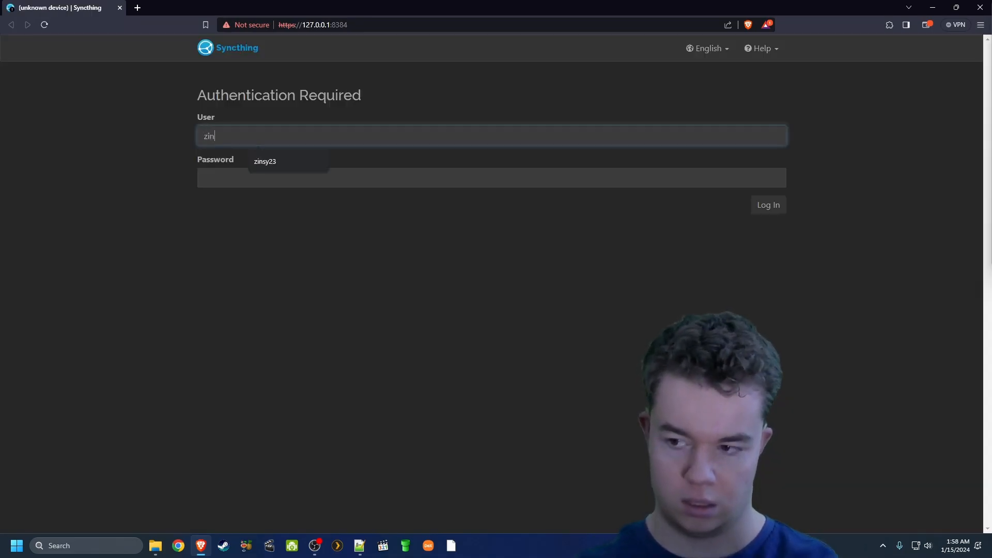
pyautogui.write('sy23')
pyautogui.press('Tab')
pyautogui.write('********')
pyautogui.press('Return')
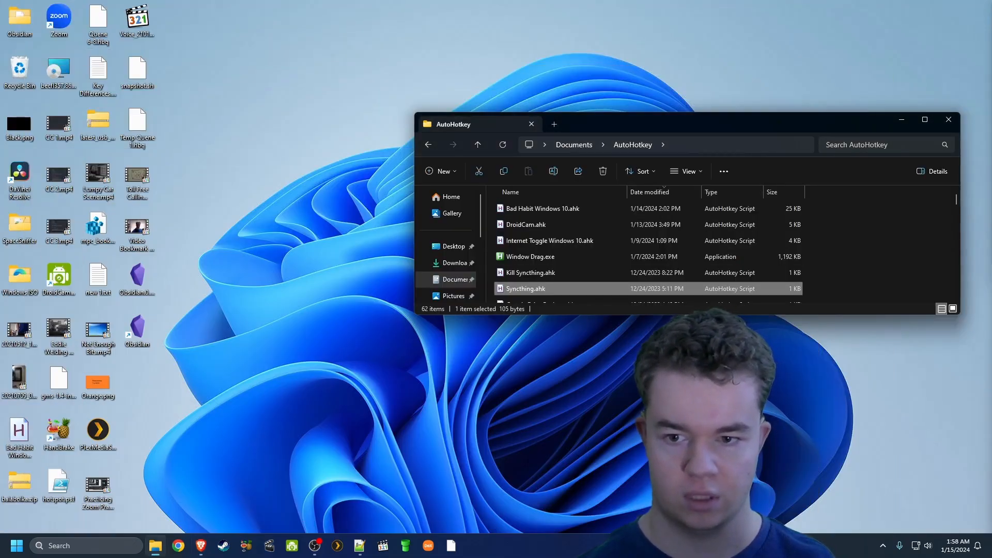
# Create a new folder named "Main Copy" on the desktop.
pyautogui.click(902, 119)
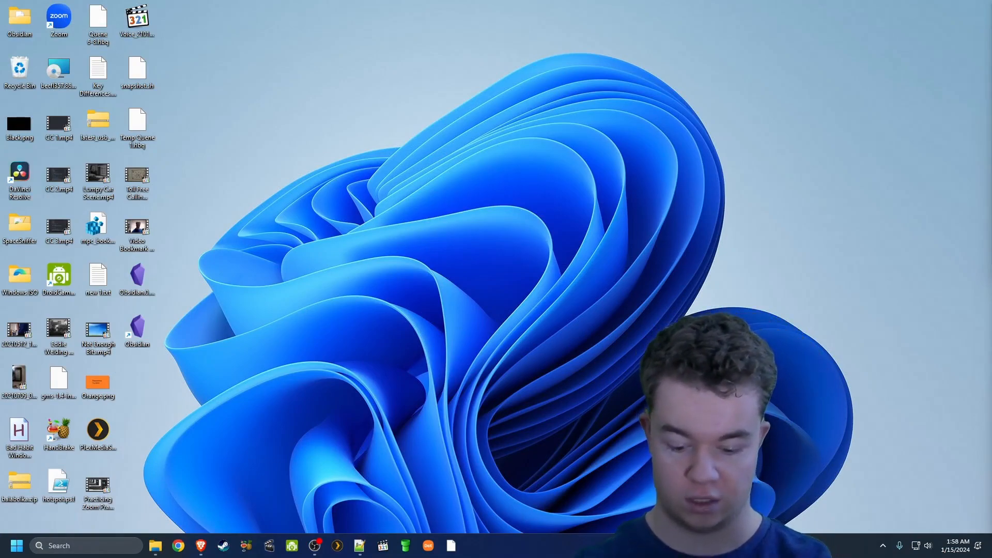
pyautogui.hotkey('ctrl', 'shift', 'n')
pyautogui.write('Main Co')
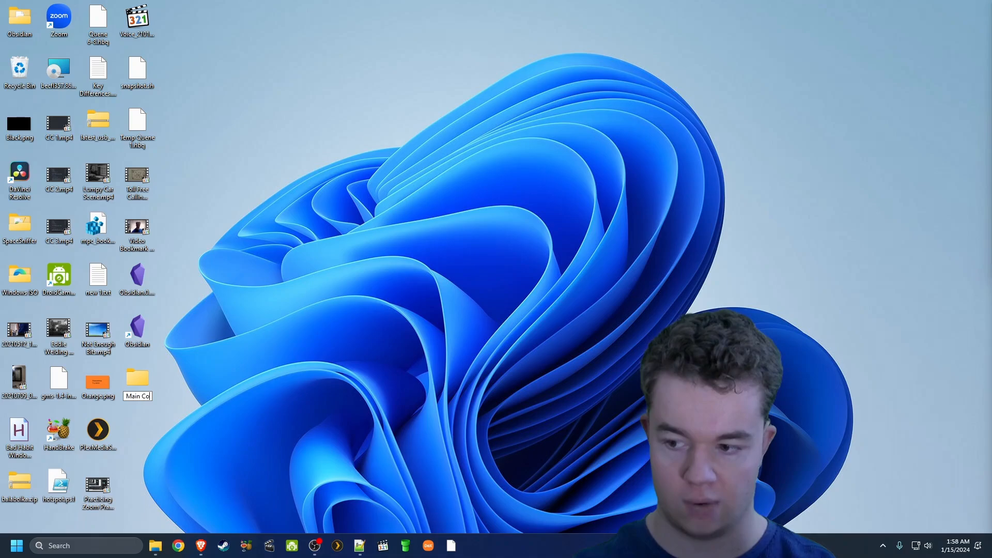
pyautogui.write('py')
pyautogui.press('Return')
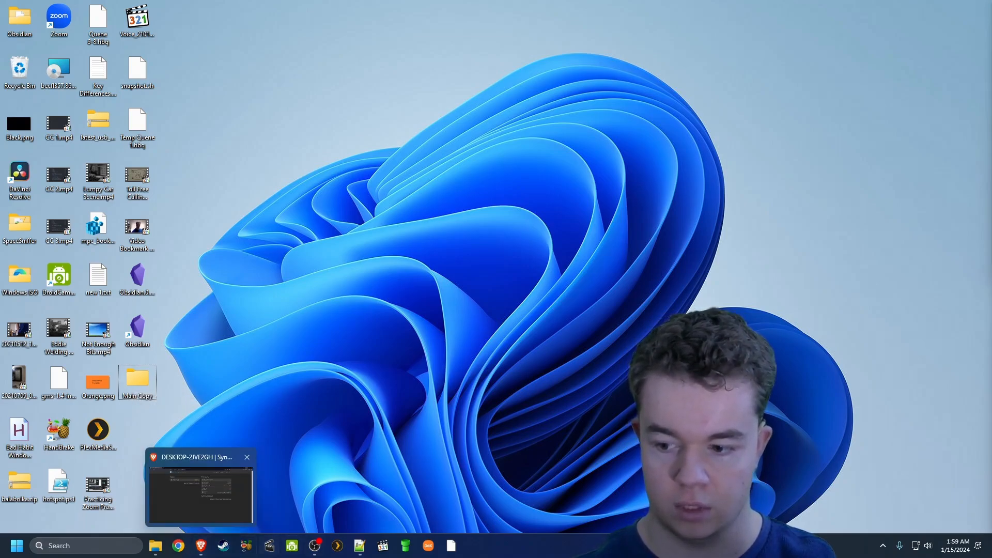
# Start adding a folder in Syncthing and copy the path of the Main Copy folder inside Documents > Text Files.
pyautogui.click(201, 545)
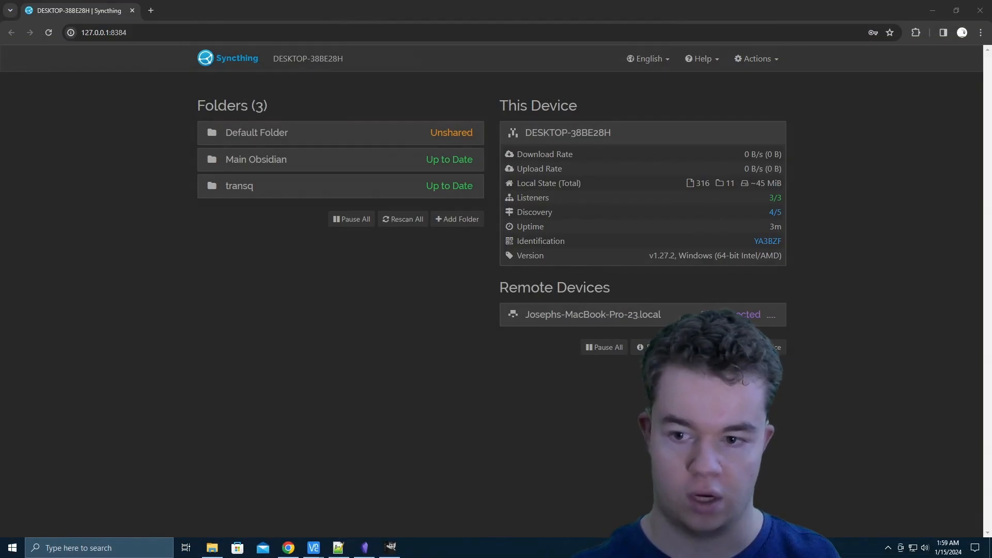
pyautogui.click(457, 219)
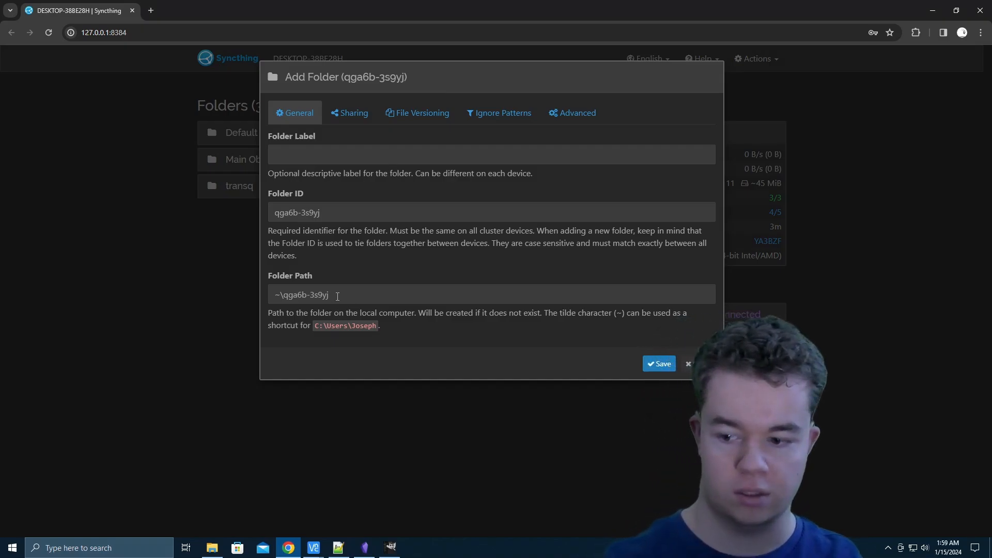
pyautogui.click(212, 548)
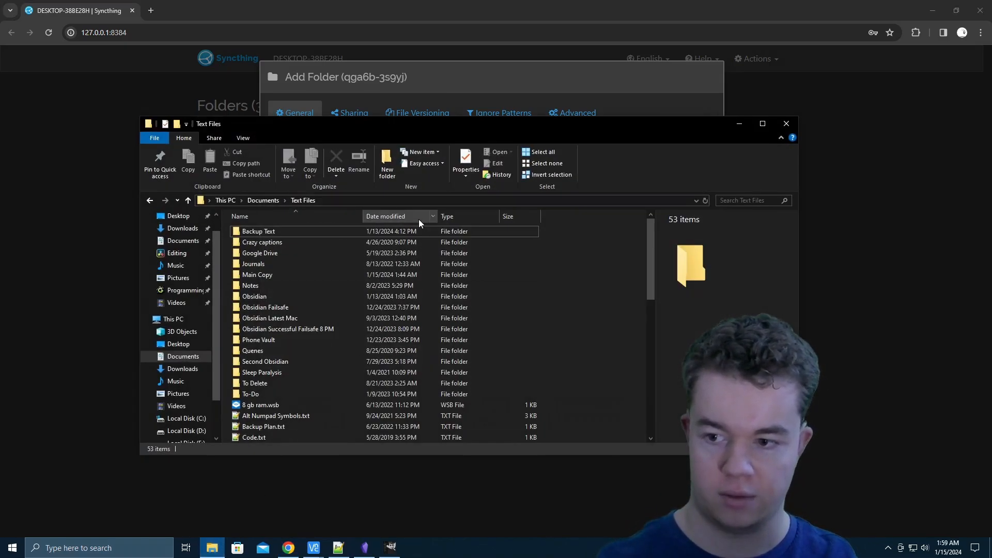
pyautogui.click(275, 274)
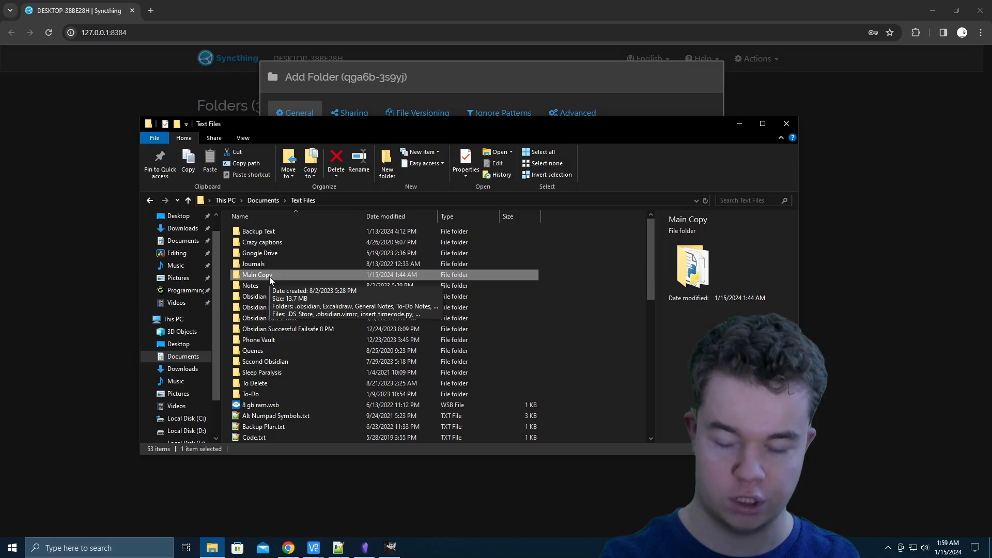
pyautogui.rightClick(269, 278)
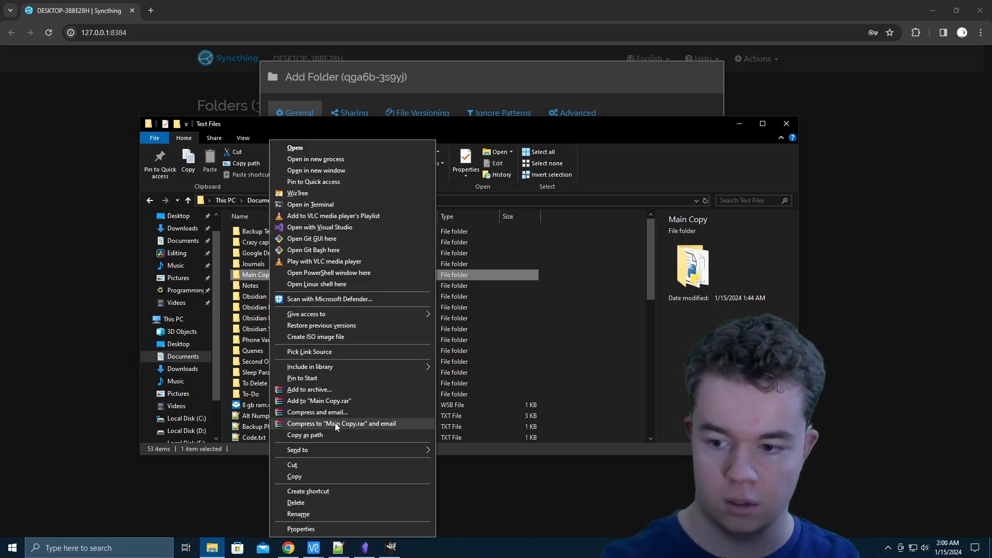
pyautogui.click(332, 433)
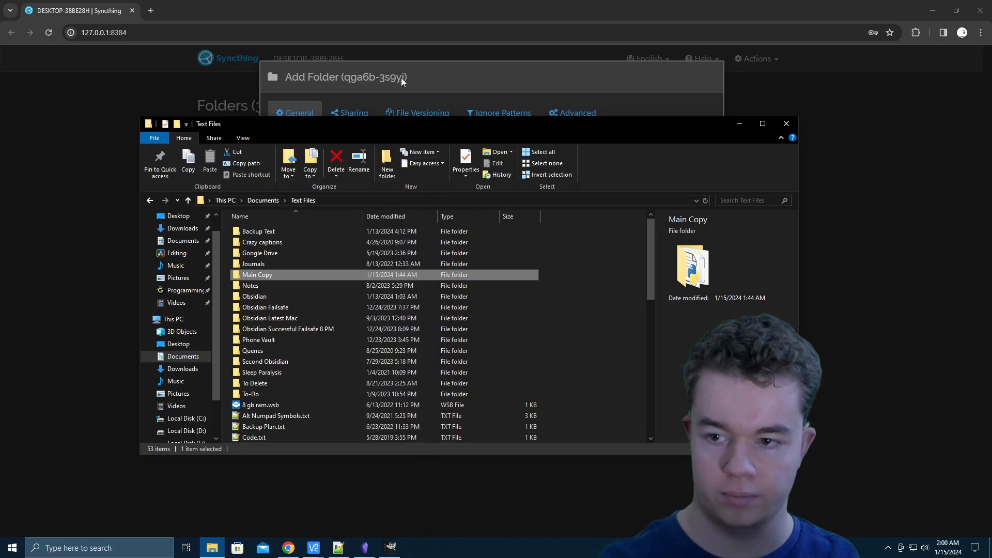
# Set the new Syncthing folder's path to D:\Personal Files\Documents\Text Files\Main Copy, without quotation marks.
pyautogui.click(414, 53)
pyautogui.click(366, 295)
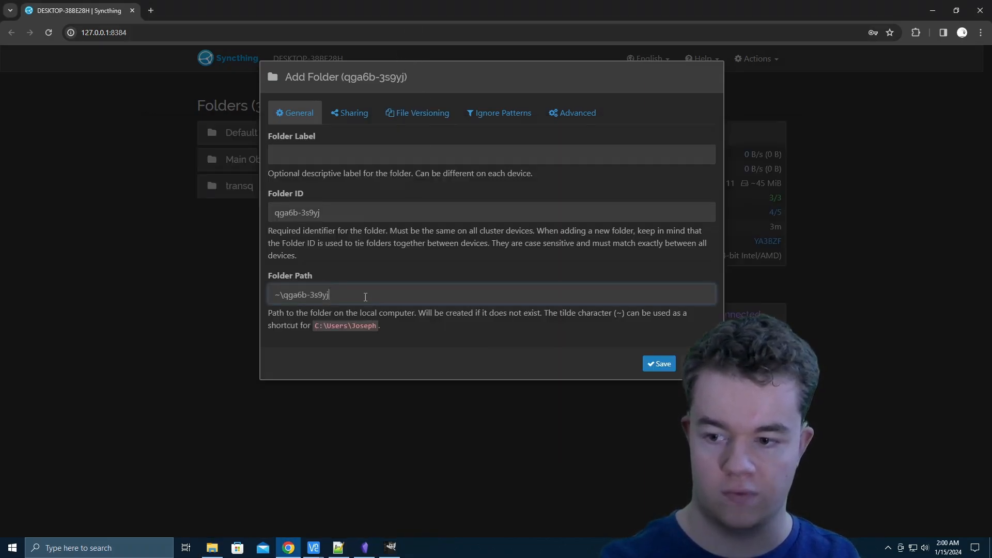
pyautogui.hotkey('ctrl', 'a')
pyautogui.hotkey('ctrl', 'v')
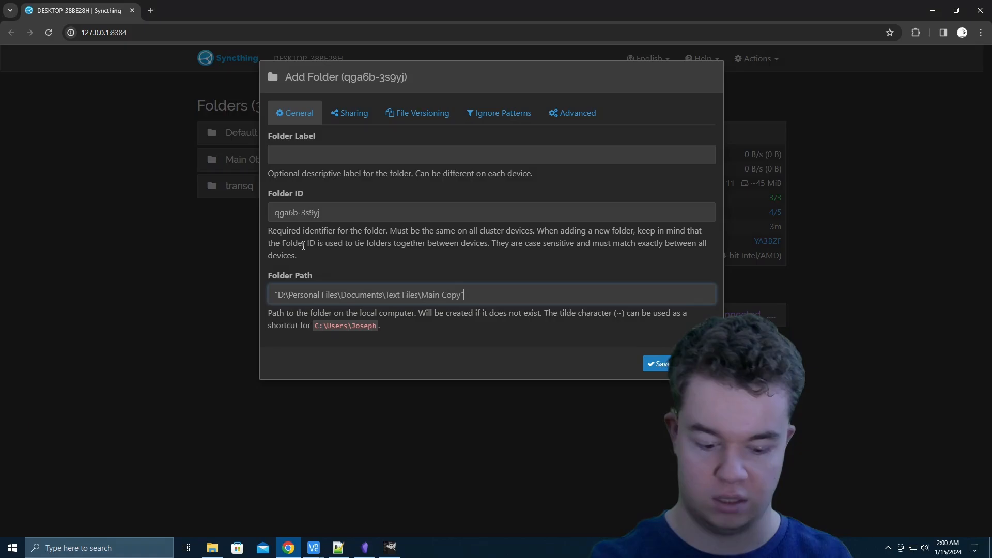
pyautogui.press('BackSpace')
pyautogui.press('Delete')
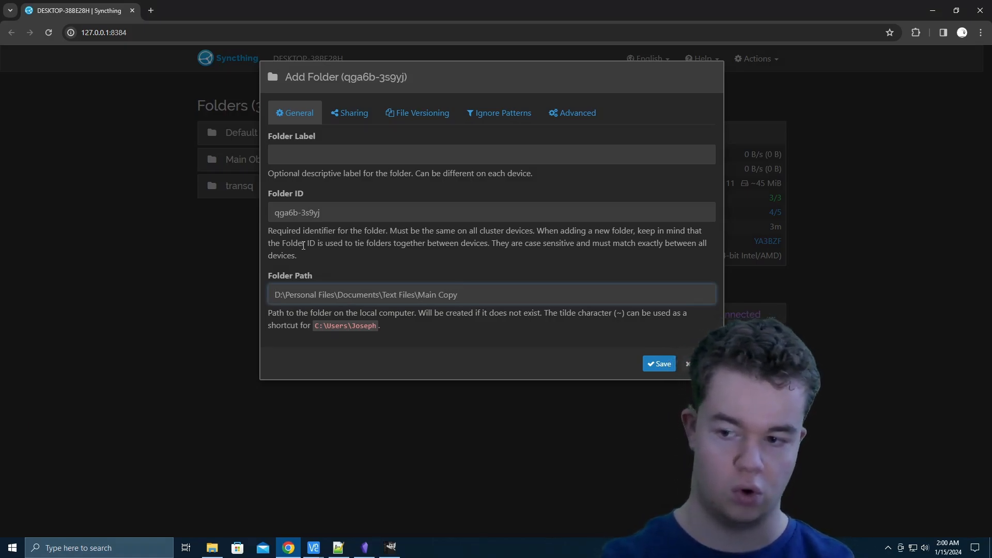
# Label the new folder "My Obsidian" and enable adding ignore patterns for it.
pyautogui.click(332, 154)
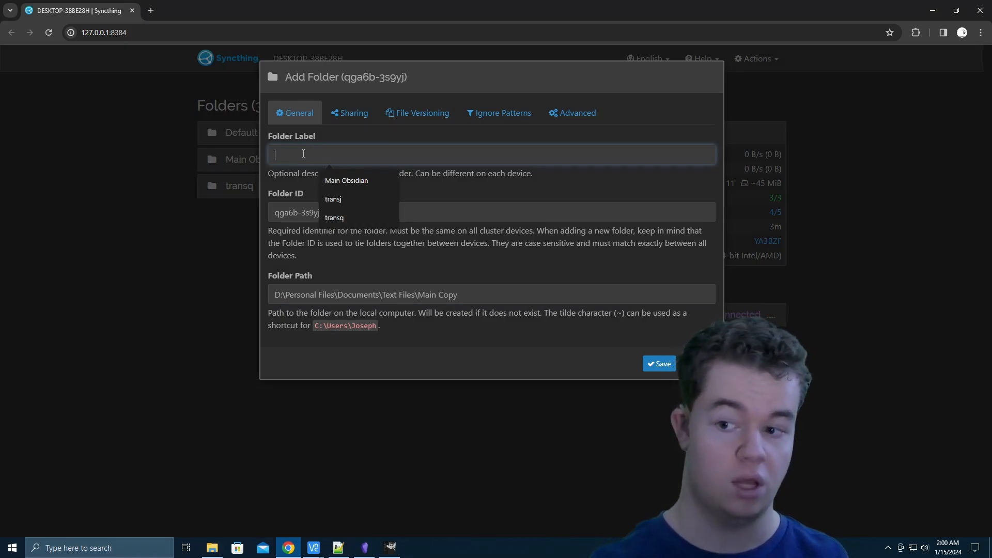
pyautogui.write('My Obsidian')
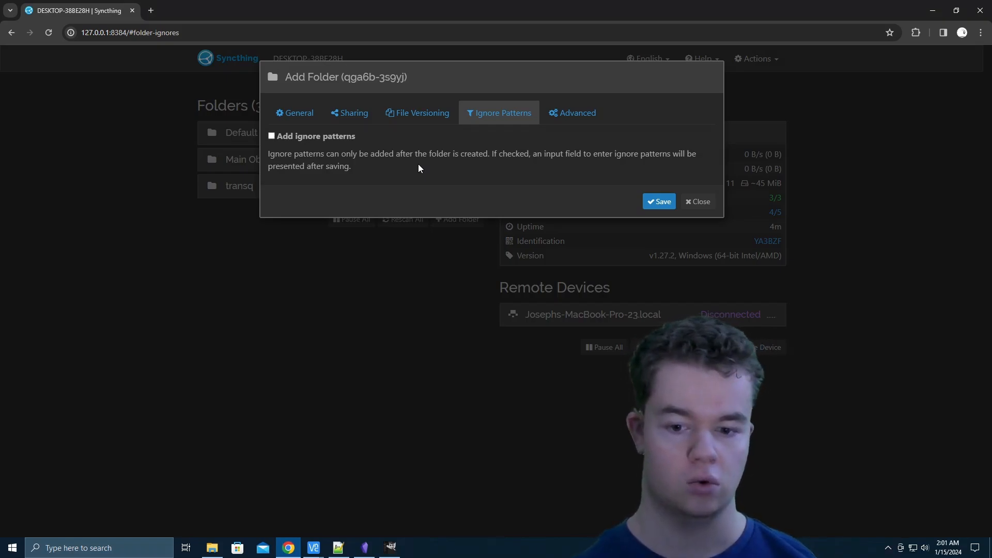
pyautogui.click(303, 136)
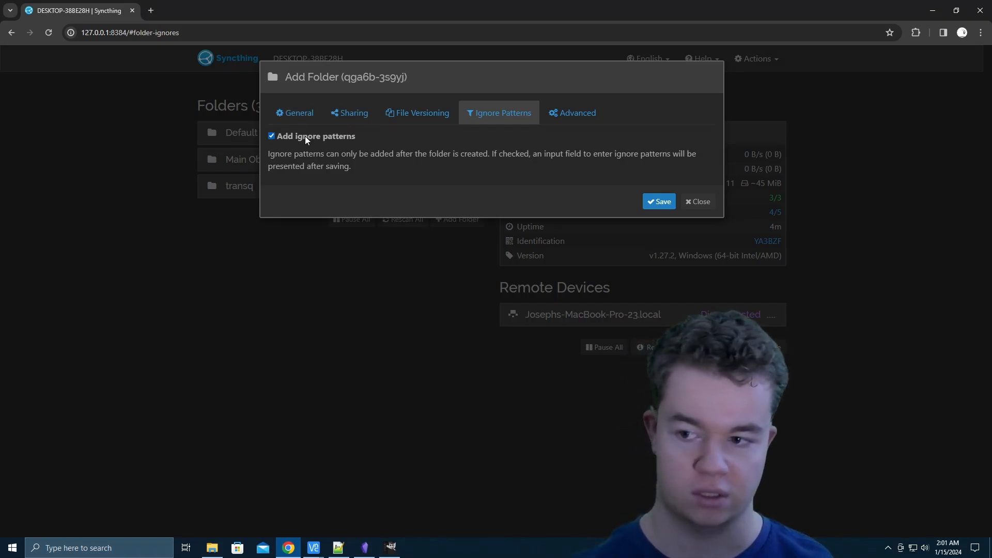
# Examine the .obsidian folder inside Main Copy in File Explorer, including its hotkeys.json file.
pyautogui.click(212, 548)
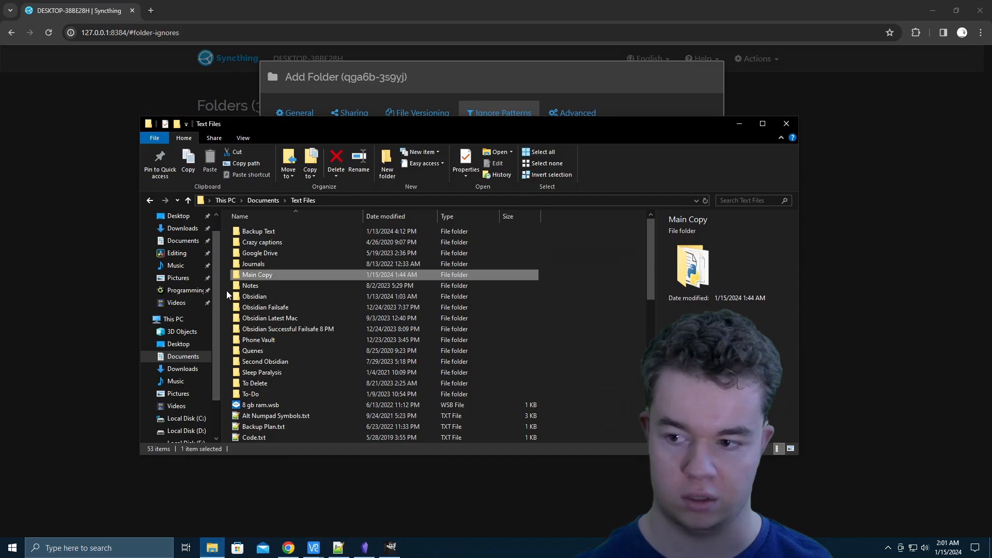
pyautogui.doubleClick(284, 277)
pyautogui.click(291, 230)
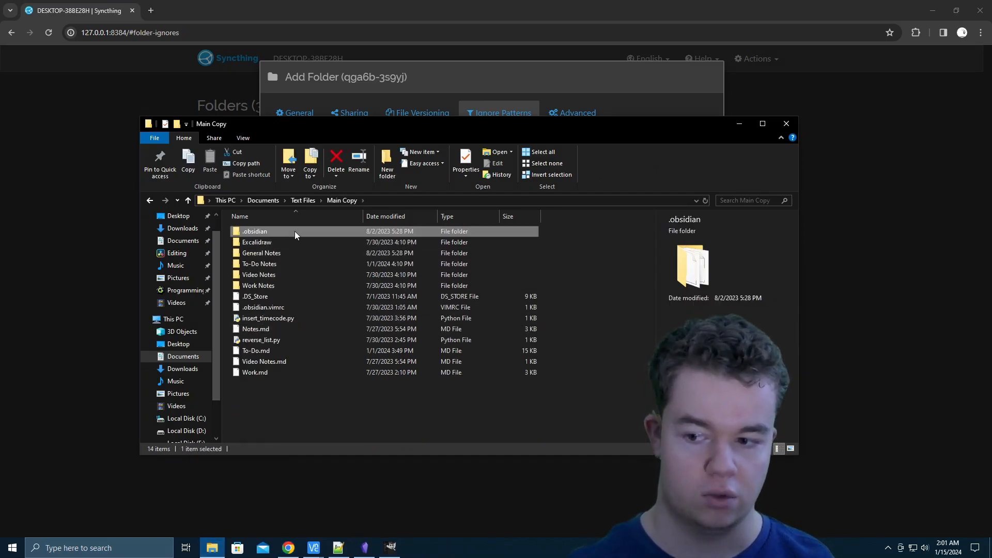
pyautogui.doubleClick(283, 228)
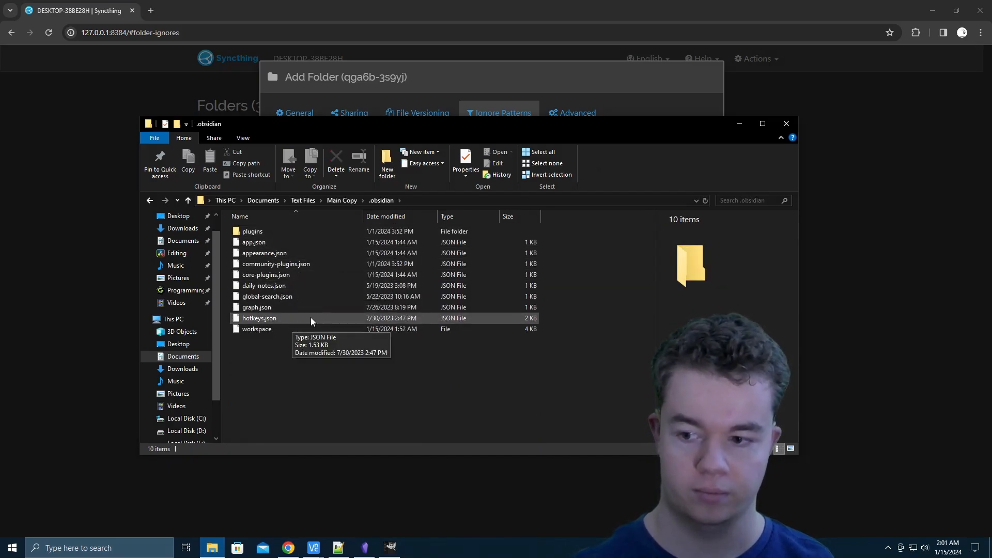
pyautogui.click(267, 319)
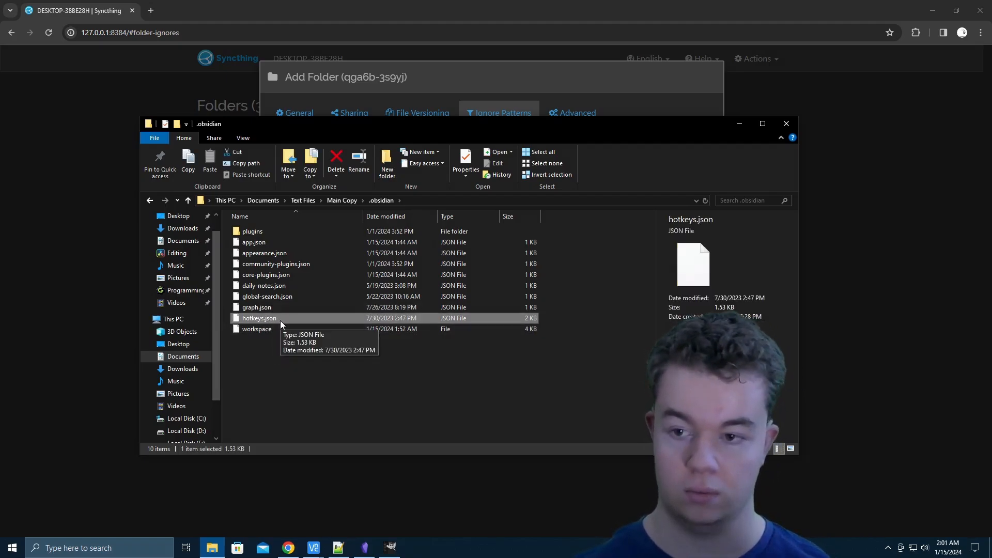
pyautogui.hotkey('alt', 'Up')
# Return to Syncthing and save the new folder so its ignore patterns can be entered.
pyautogui.click(436, 77)
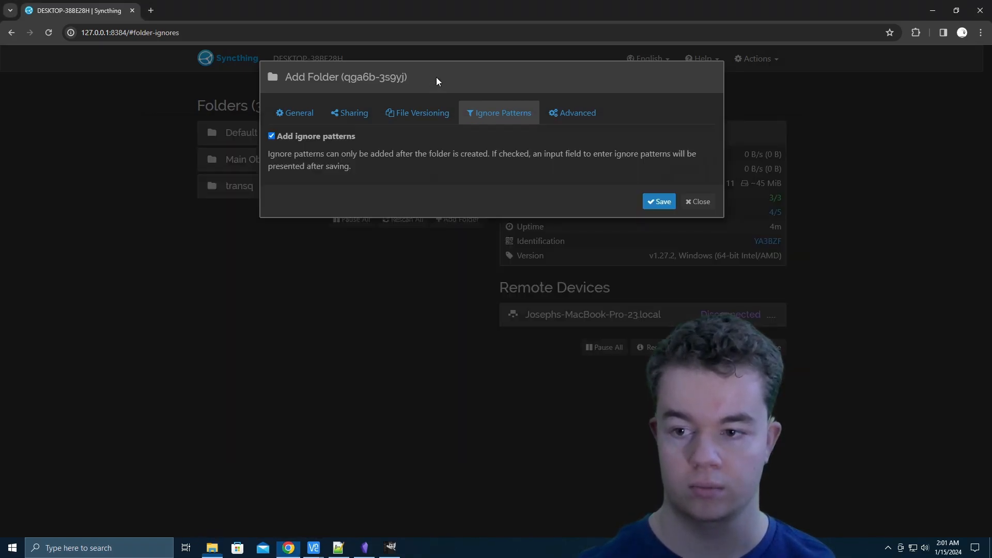
pyautogui.click(661, 205)
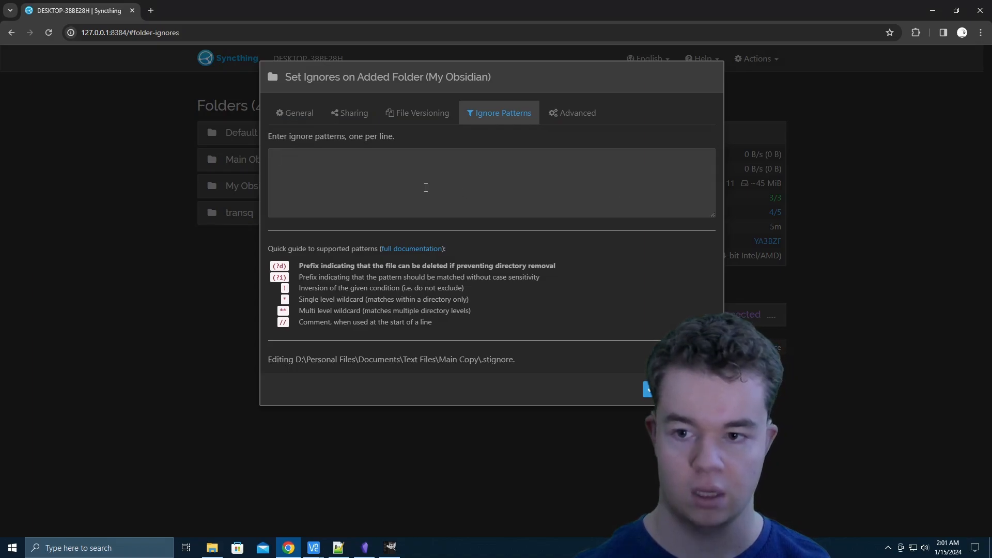
# Locate the .obsidian folder inside Main Copy in File Explorer and enter .obsidian as an ignore pattern for My Obsidian in Syncthing.
pyautogui.click(425, 187)
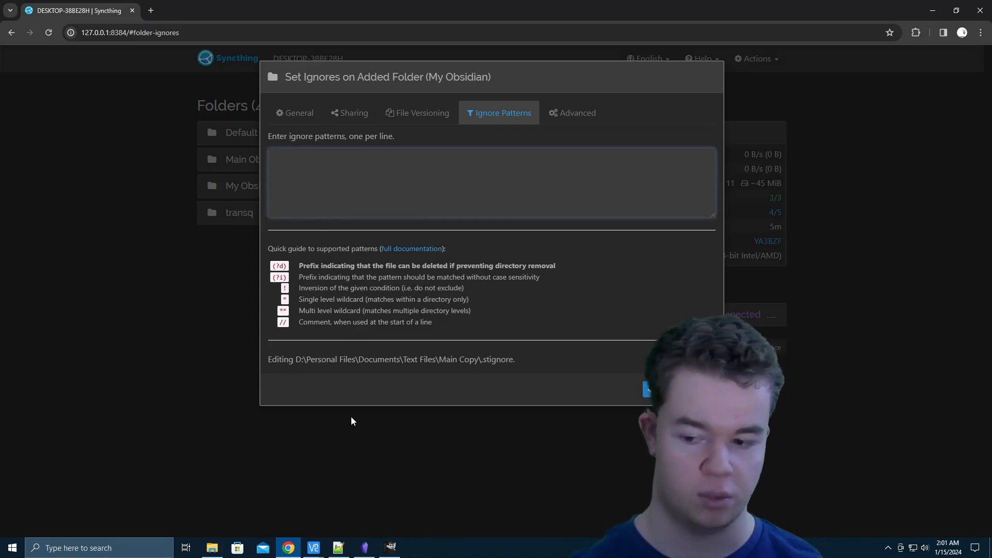
pyautogui.click(212, 547)
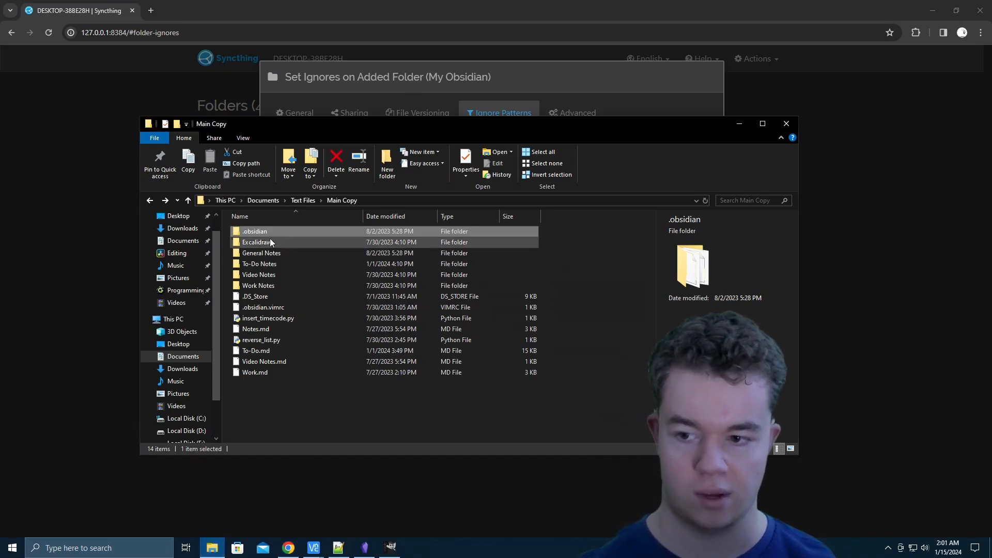
pyautogui.click(312, 203)
pyautogui.doubleClick(287, 277)
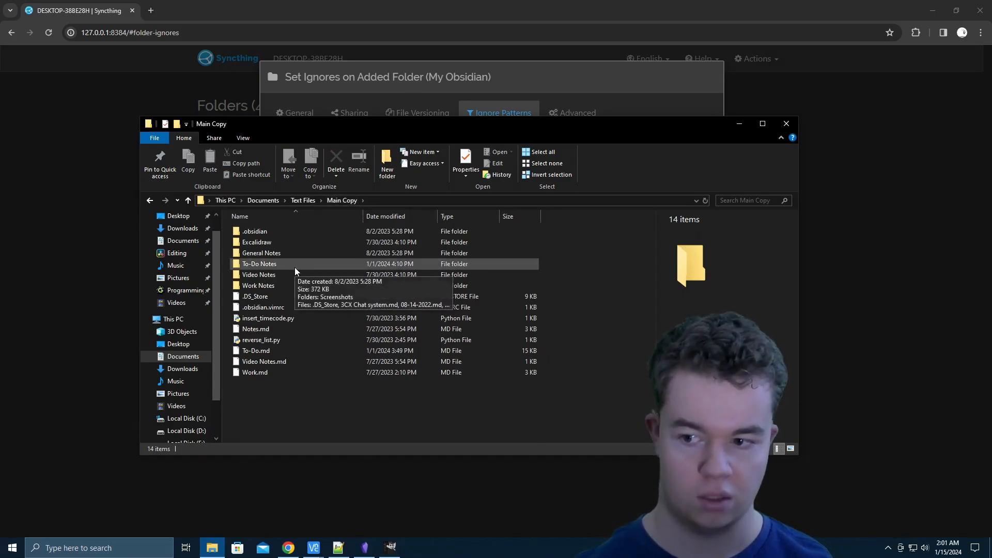
pyautogui.click(265, 234)
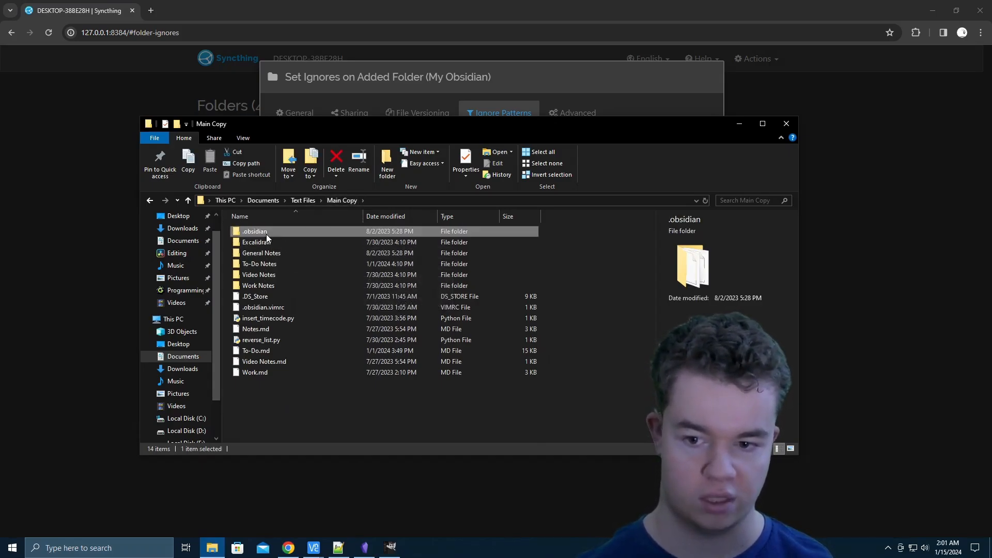
pyautogui.click(296, 126)
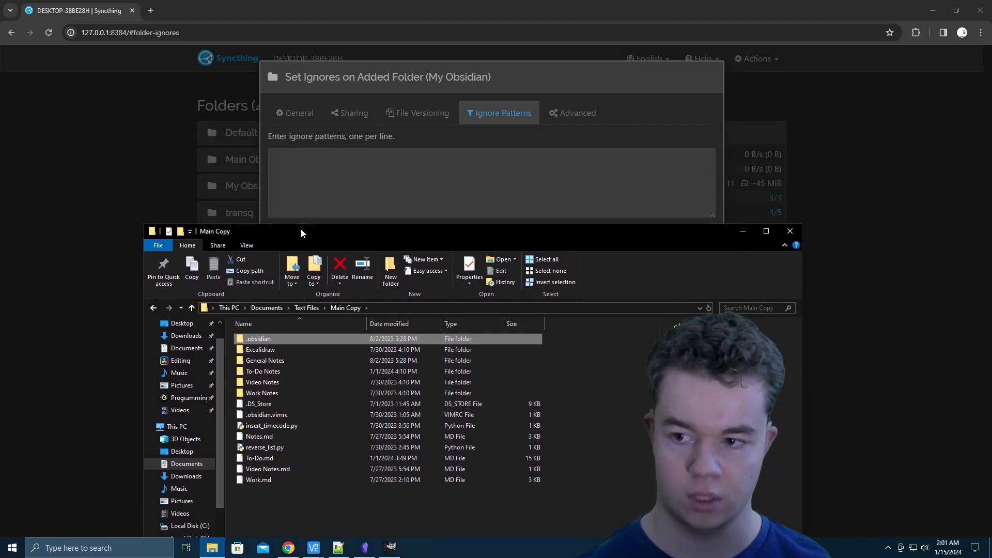
pyautogui.click(344, 178)
pyautogui.write('.obsidian')
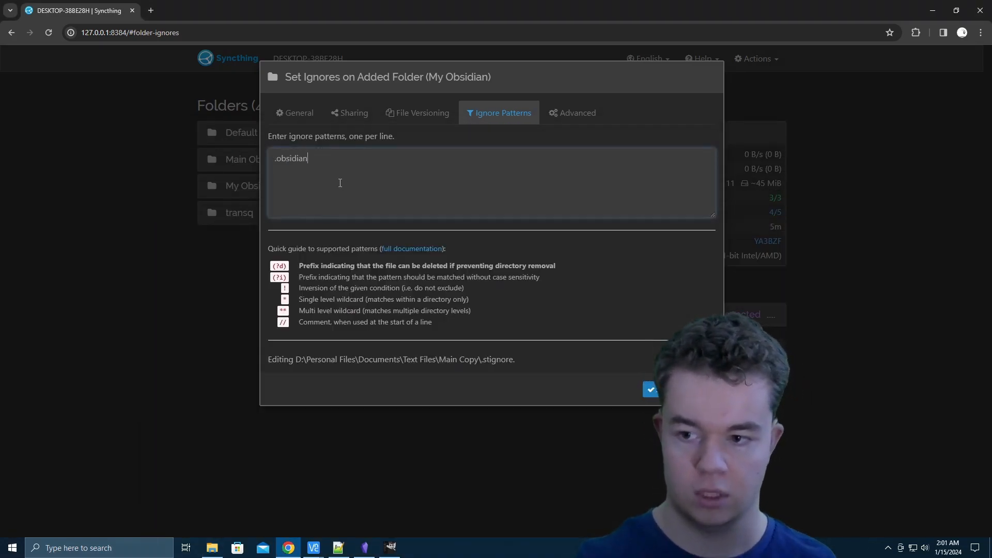
# Find hotkeys.json in the .obsidian folder and extend the ignore pattern to .obsidian/hotkeys with a forward slash.
pyautogui.hotkey('alt', 'Tab')
pyautogui.doubleClick(299, 350)
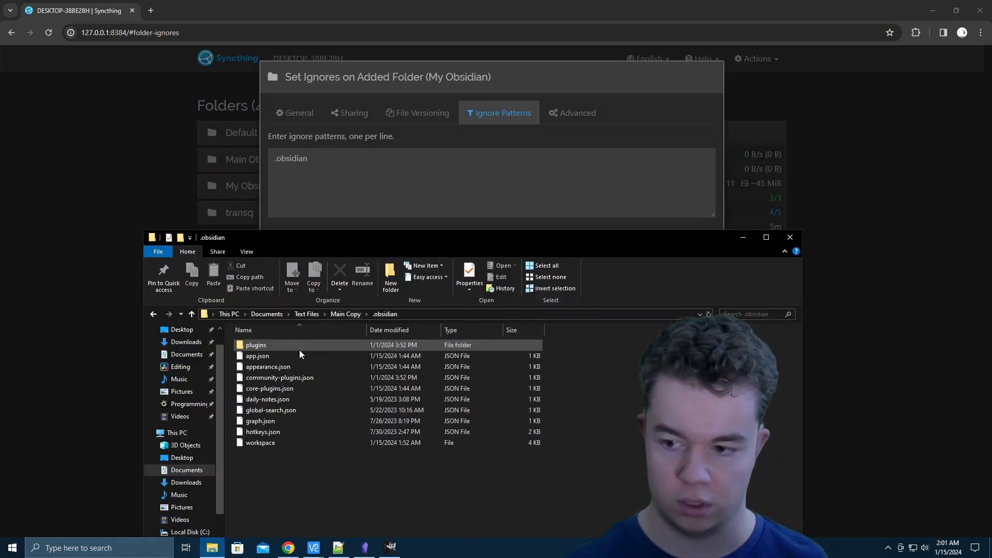
pyautogui.click(292, 432)
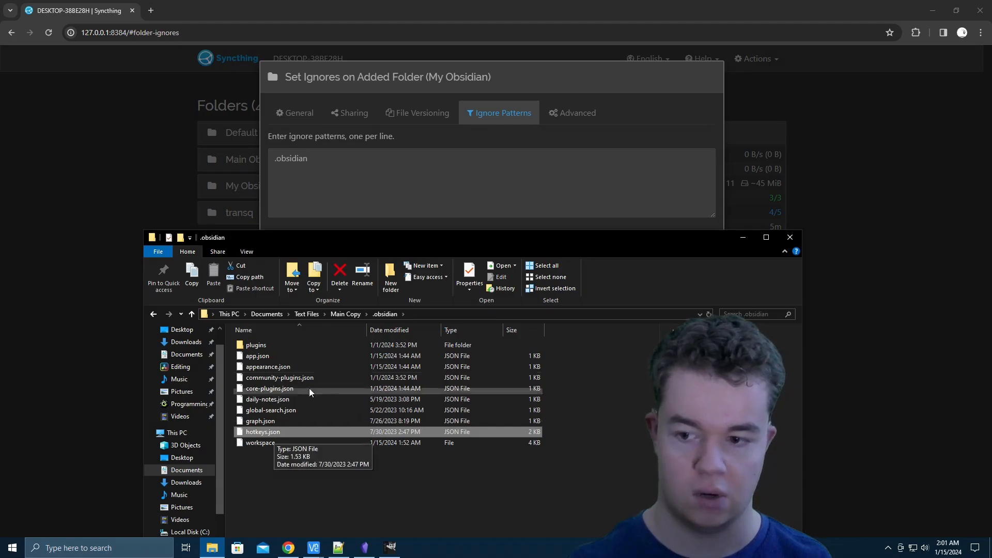
pyautogui.click(361, 213)
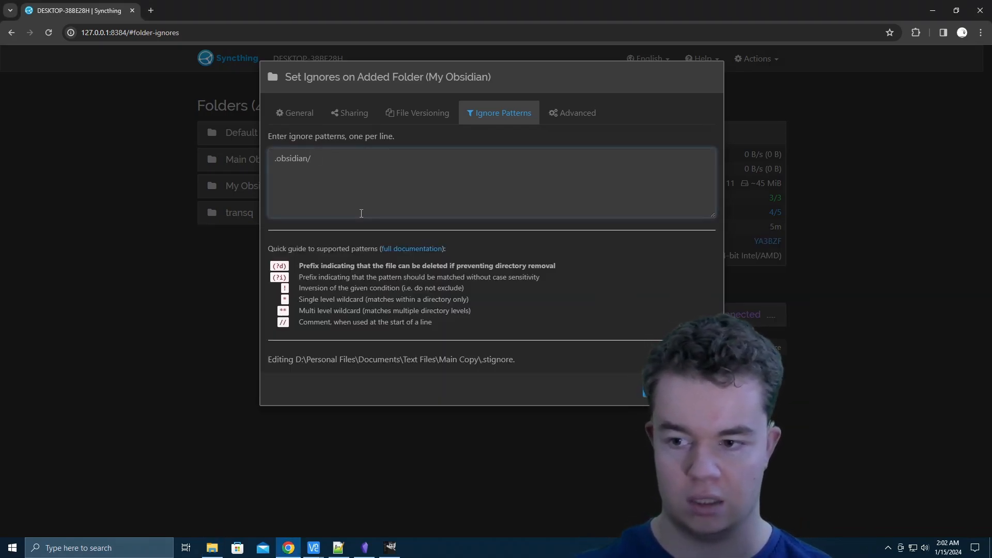
pyautogui.write('hotkeys')
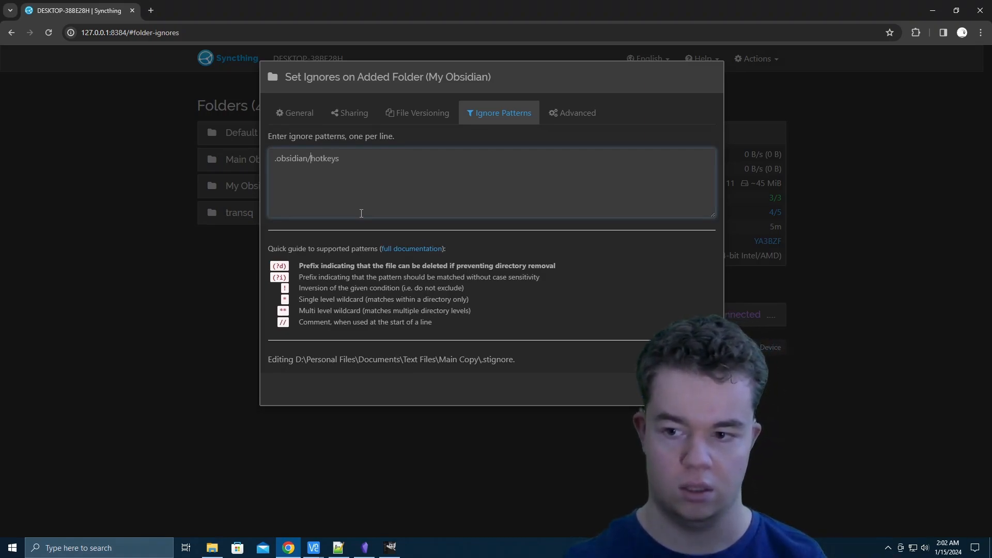
pyautogui.write('\\')
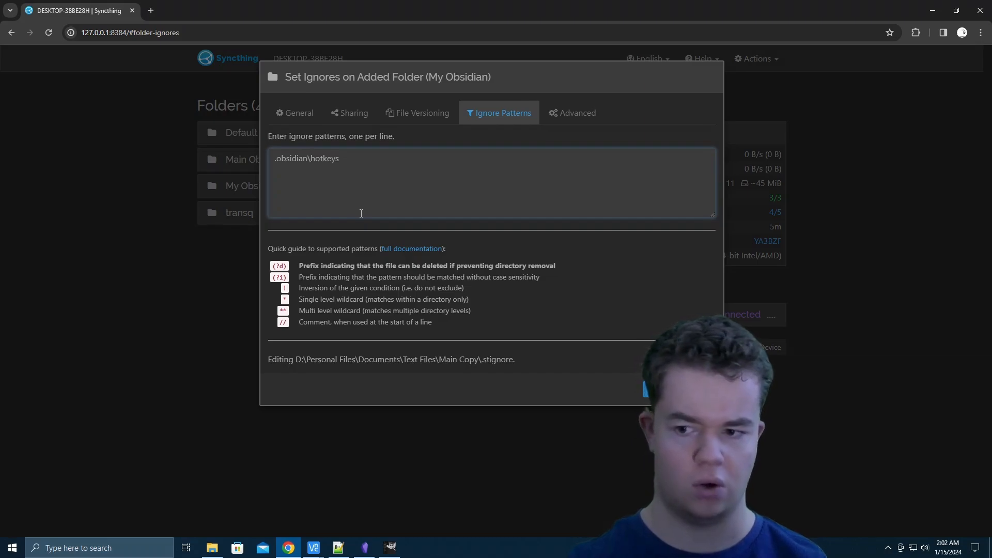
pyautogui.hotkey('shift', 'Right')
pyautogui.press('Left')
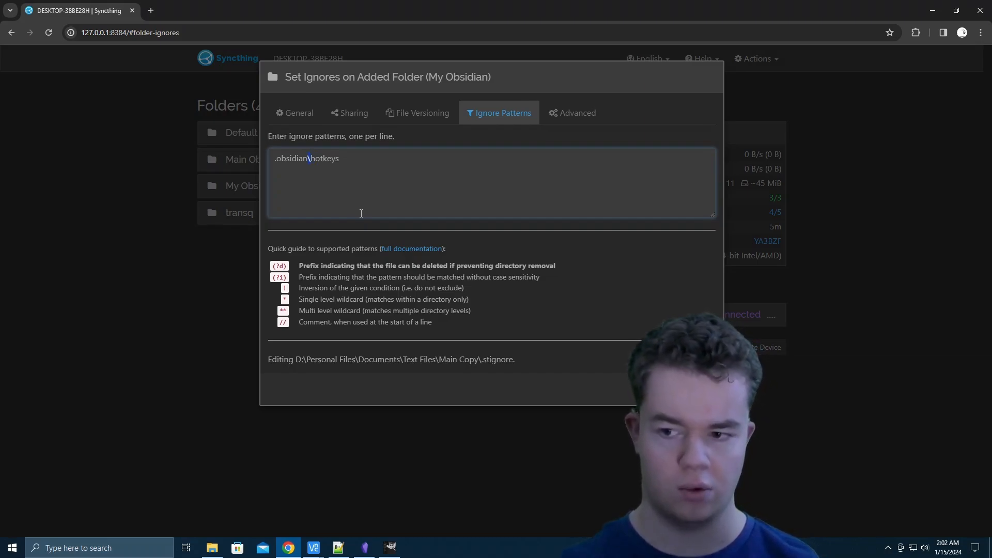
pyautogui.write('/')
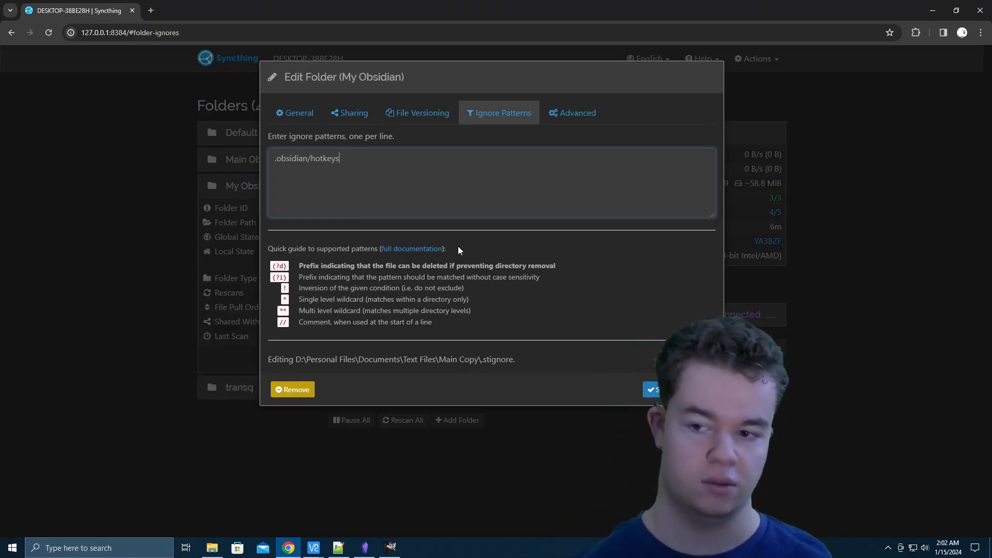
# Shorten the ignore pattern to .obsidian so the whole folder is excluded, and save the My Obsidian folder.
pyautogui.press('BackSpace')
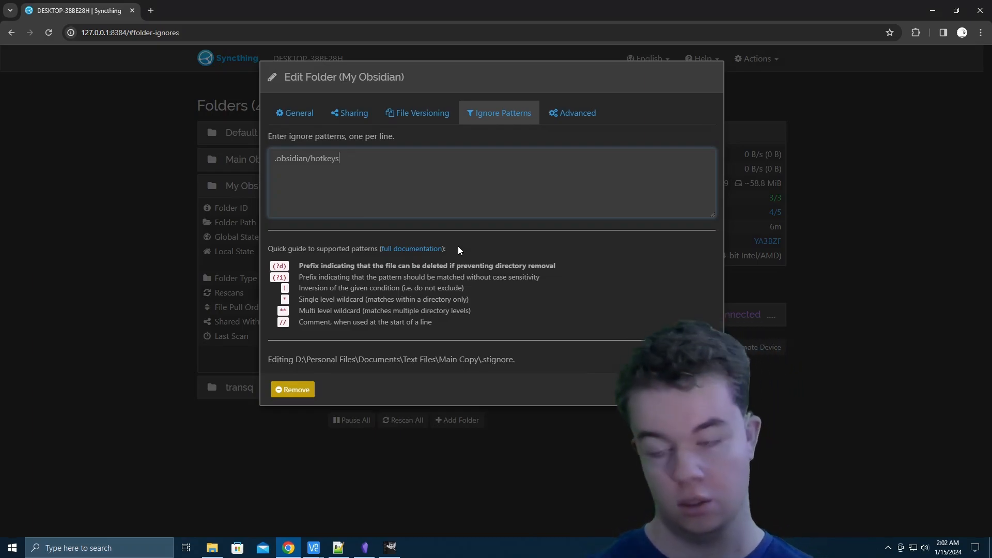
pyautogui.press('BackSpace')
pyautogui.press('BackSpace')
pyautogui.press('BackSpace')
pyautogui.press('BackSpace')
pyautogui.press('BackSpace')
pyautogui.press('BackSpace')
pyautogui.press('BackSpace')
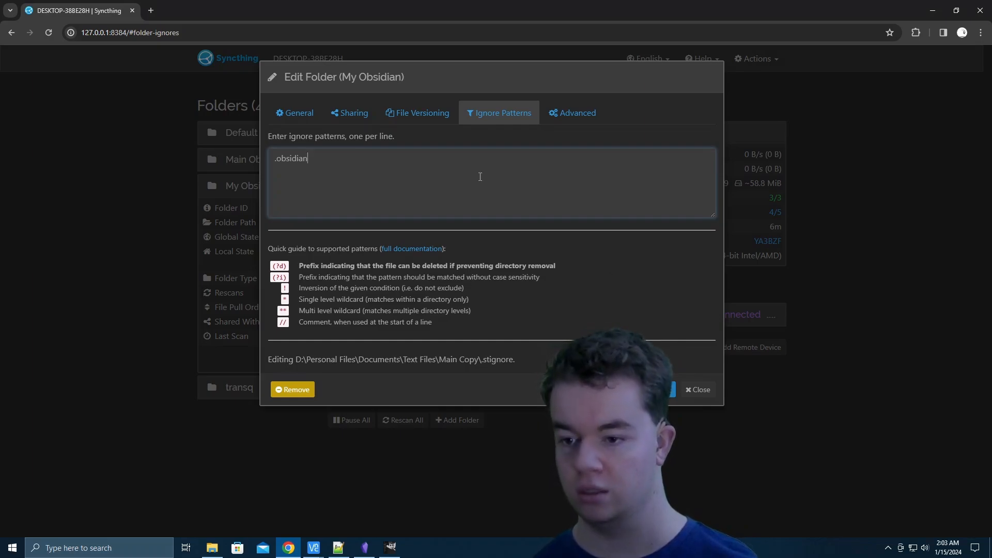
pyautogui.moveTo(335, 154); pyautogui.dragTo(263, 150)
pyautogui.click(363, 163)
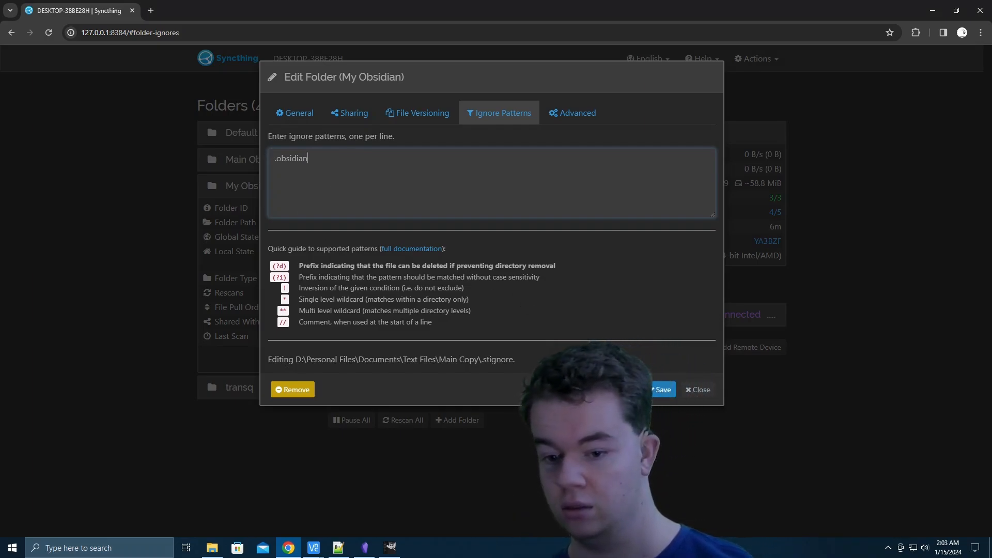
pyautogui.click(653, 390)
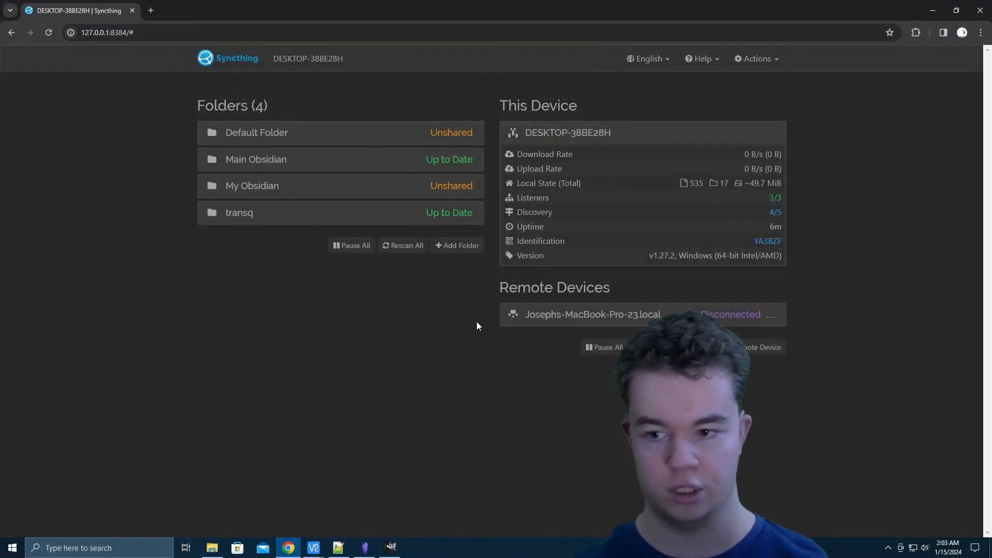
# Check which devices are offered in My Obsidian's sharing settings, and close the folder without changes.
pyautogui.click(405, 195)
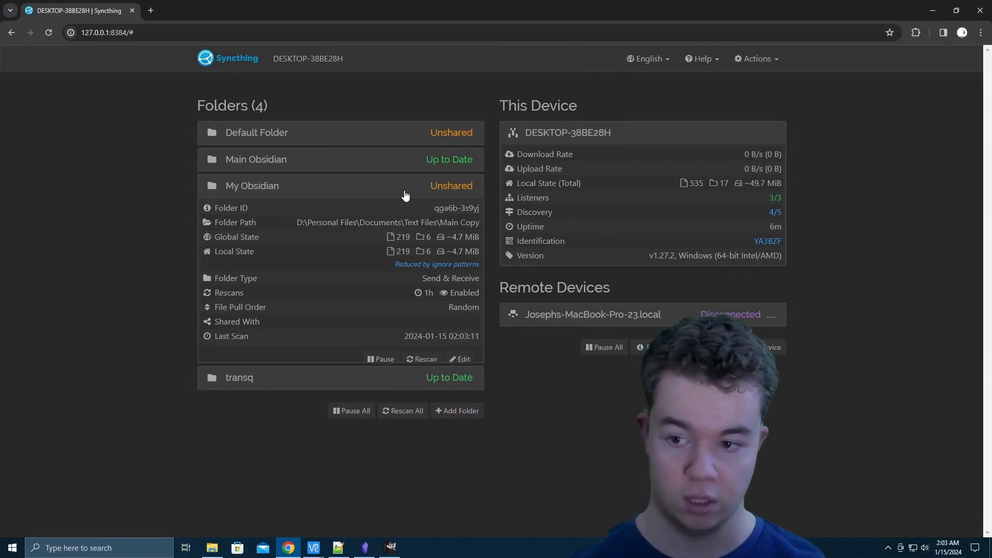
pyautogui.click(465, 358)
pyautogui.click(359, 117)
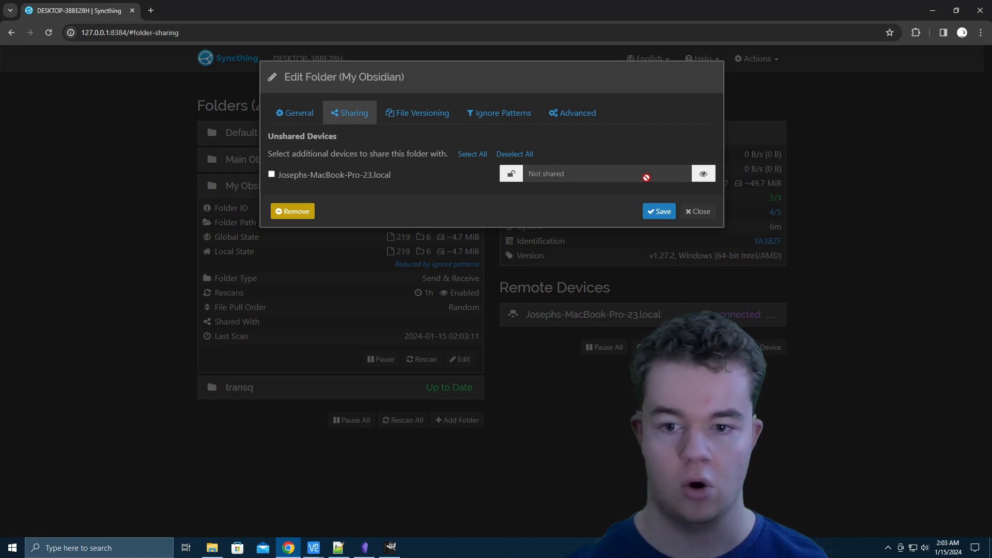
pyautogui.click(701, 213)
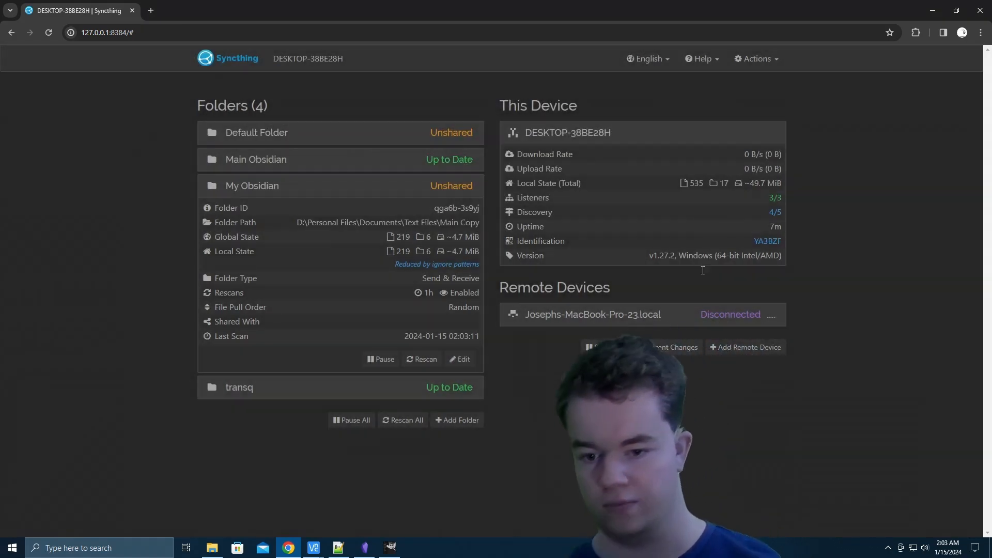
# Start adding a remote device, choose the detected nearby device's ID and name the device NUC.
pyautogui.click(752, 349)
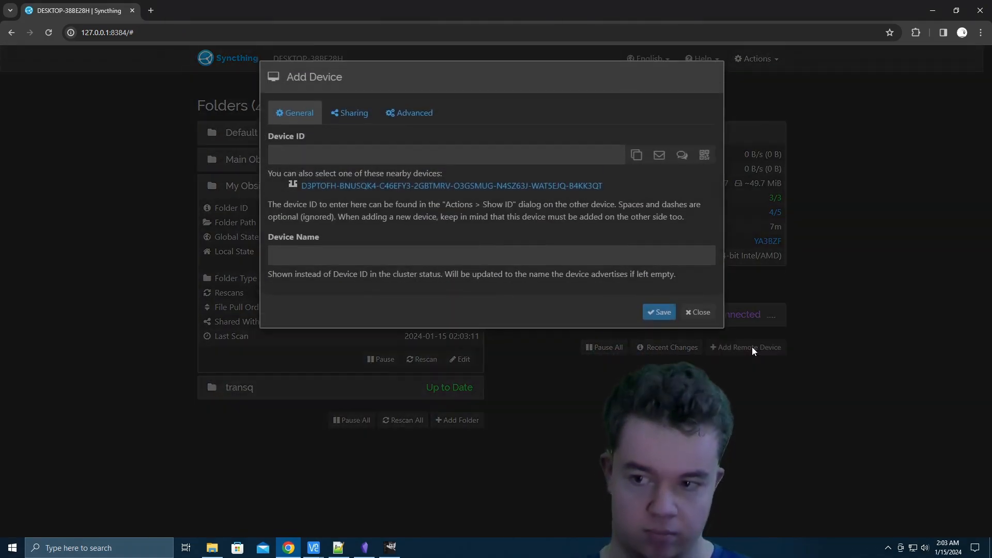
pyautogui.click(402, 187)
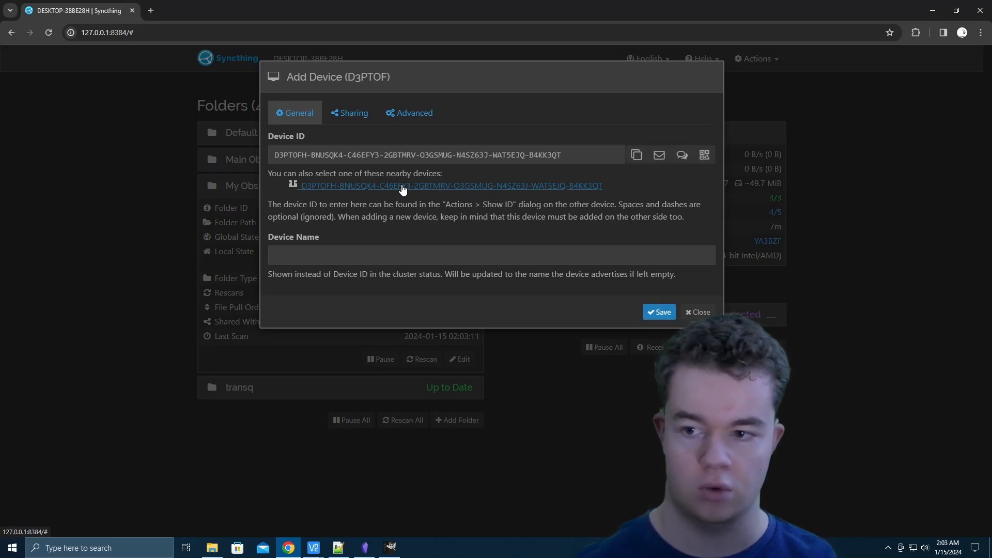
pyautogui.click(393, 253)
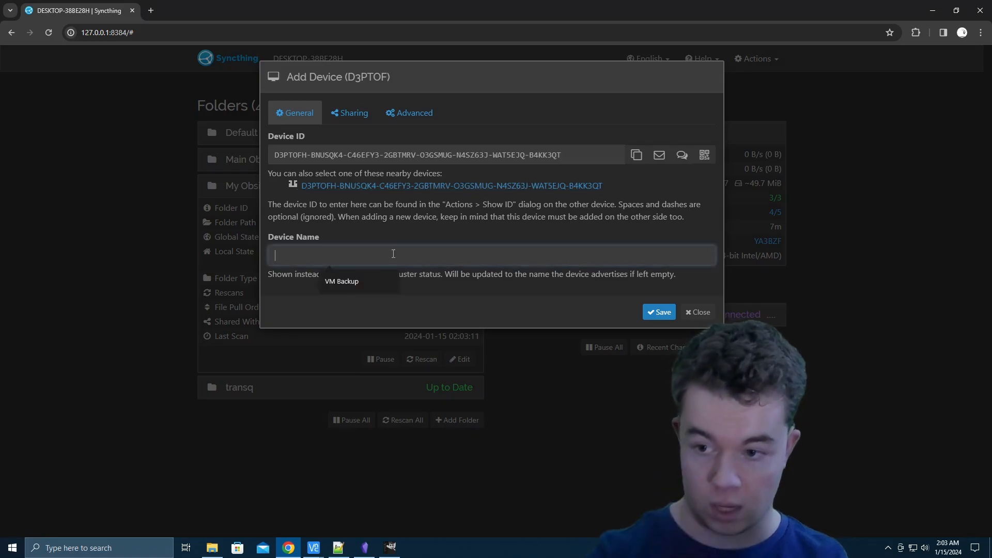
pyautogui.write('NUC')
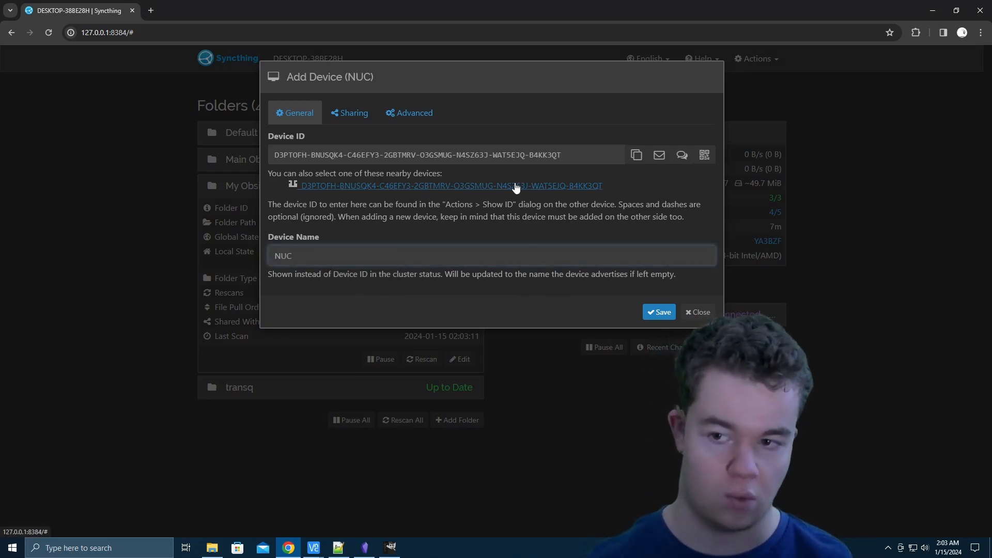
# Share only the My Obsidian folder with the NUC device and save the new device.
pyautogui.click(357, 126)
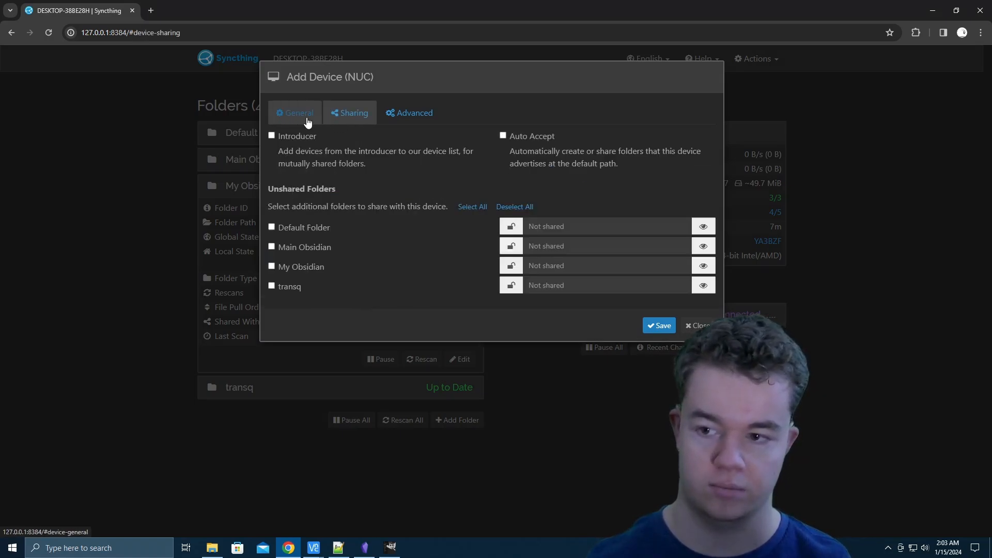
pyautogui.click(298, 120)
pyautogui.click(341, 118)
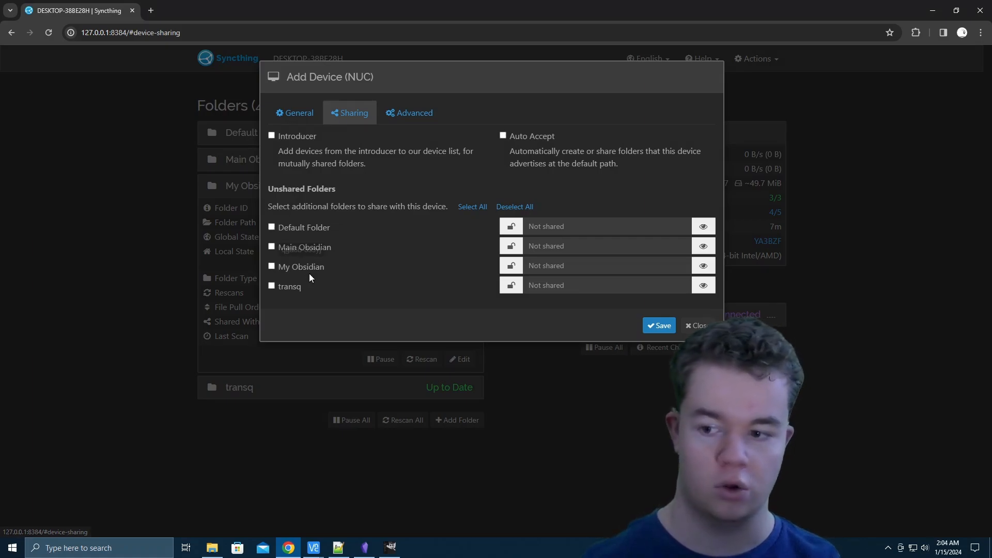
pyautogui.click(296, 271)
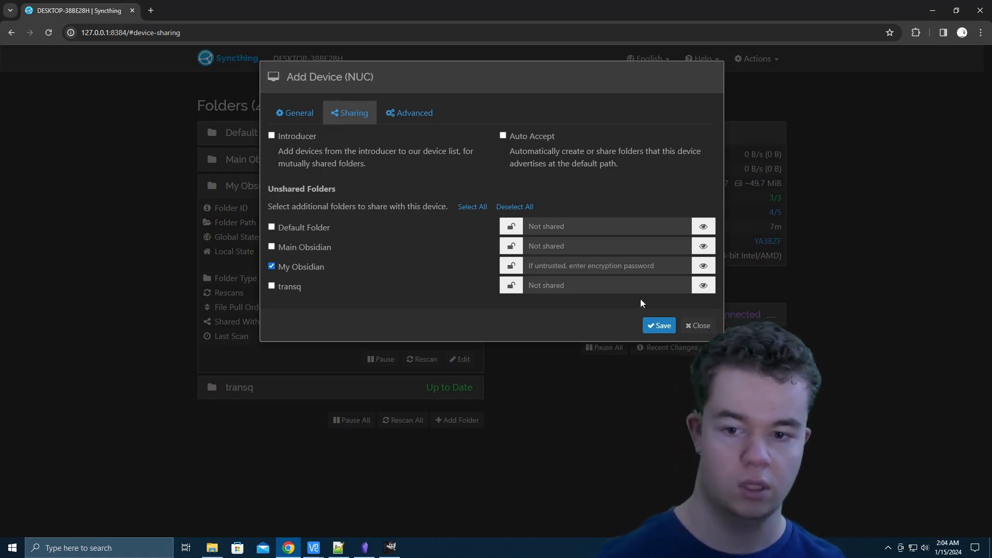
pyautogui.click(657, 327)
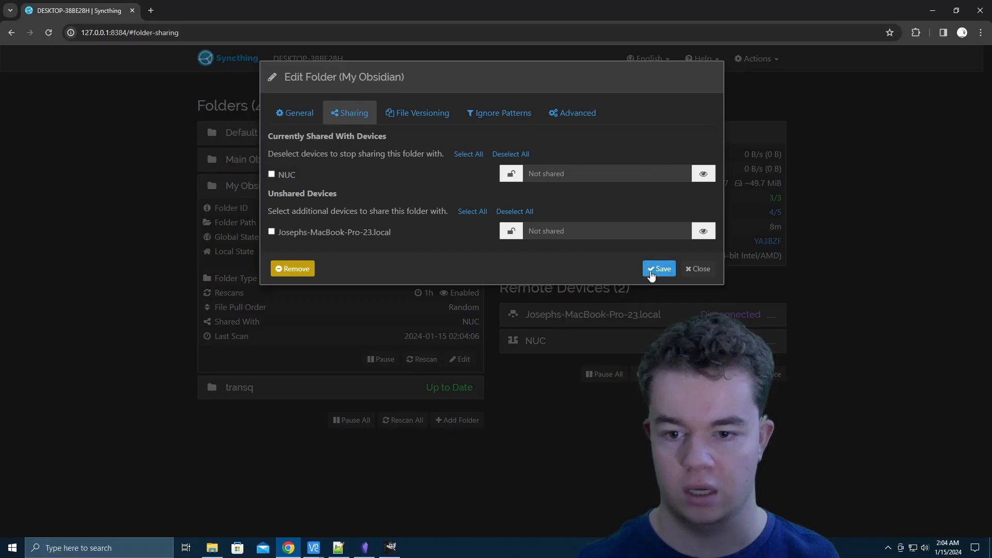
# Save My Obsidian with NUC unshared, and share it with NUC again through the folder's own sharing settings.
pyautogui.click(665, 274)
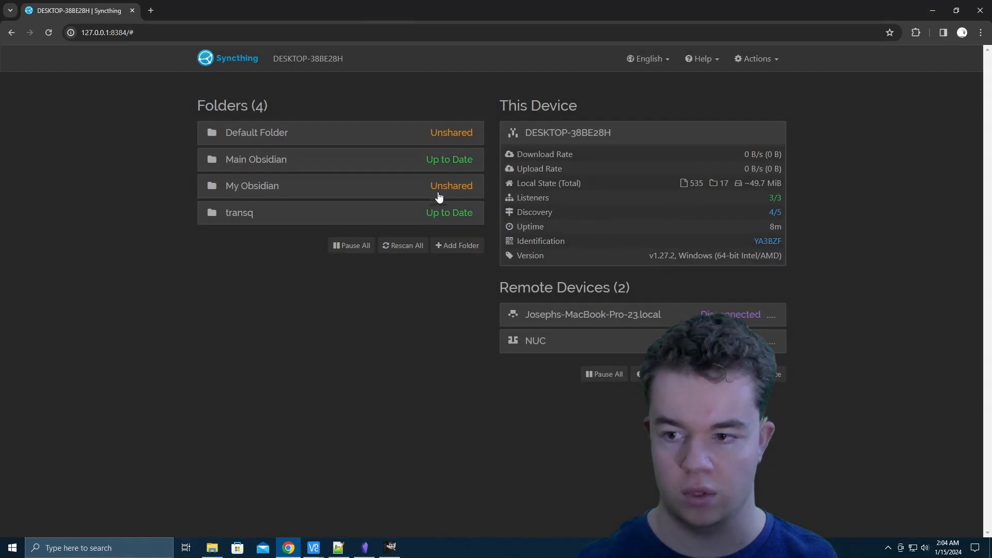
pyautogui.click(454, 360)
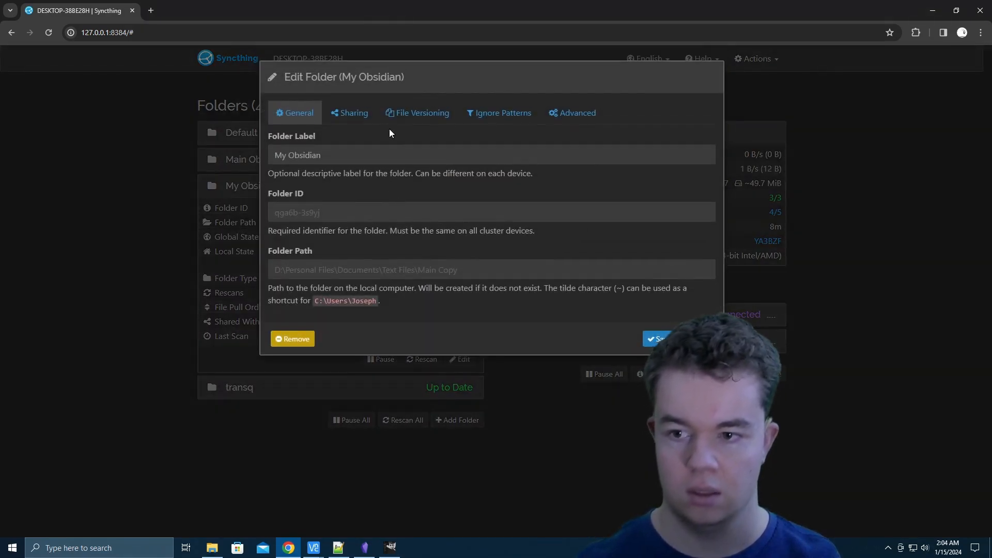
pyautogui.click(354, 115)
pyautogui.click(271, 194)
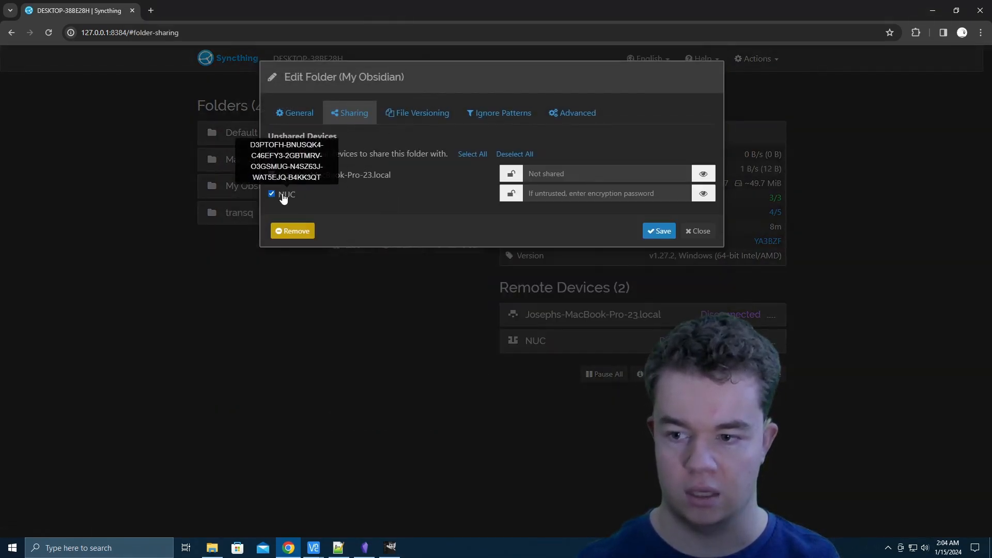
pyautogui.click(657, 231)
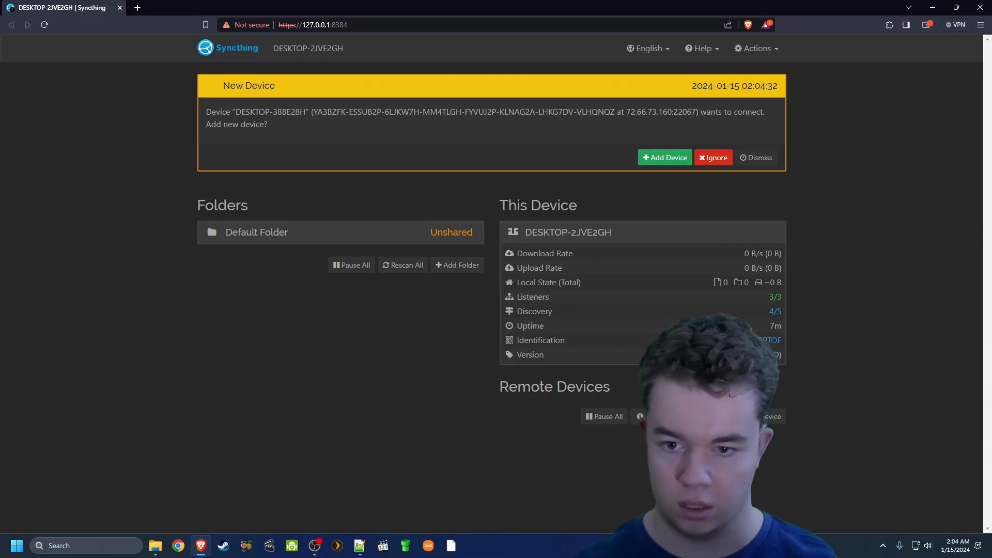
# In Syncthing on the second computer, accept adding the device that wants to connect and name it Main PC.
pyautogui.click(665, 158)
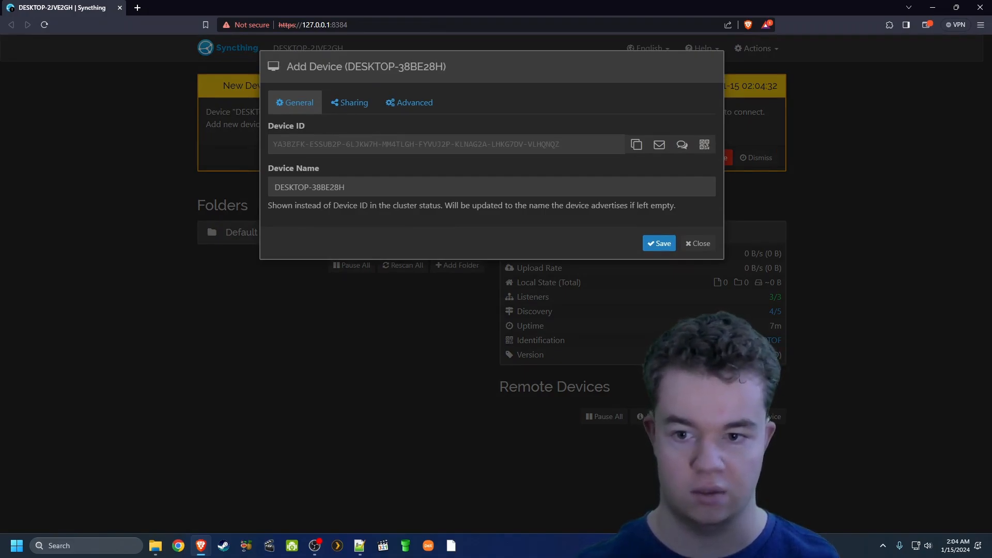
pyautogui.tripleClick(310, 187)
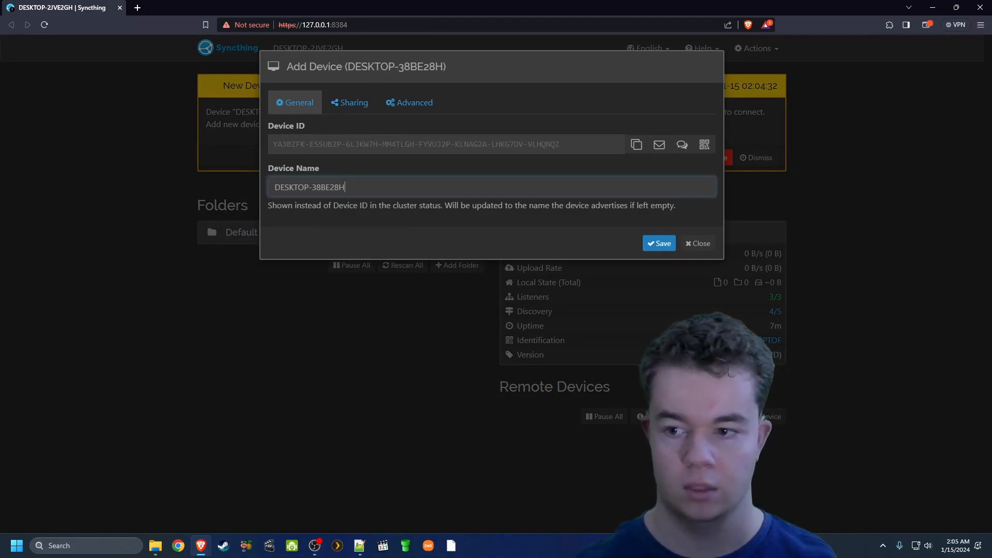
pyautogui.write('Mina')
pyautogui.press('BackSpace')
pyautogui.press('BackSpace')
pyautogui.press('BackSpace')
pyautogui.write('ain PC')
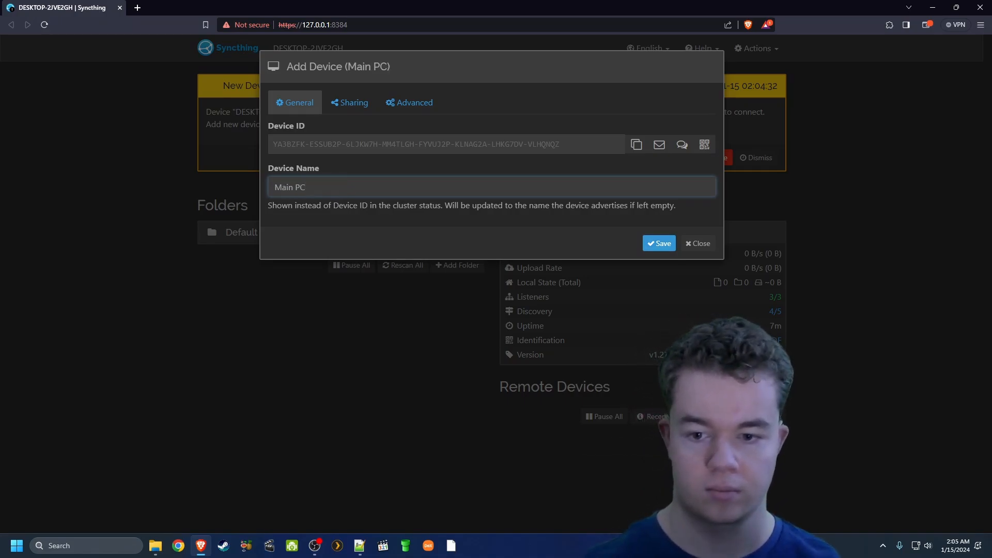
# Save the Main PC device and accept adding the My Obsidian folder it offers to share.
pyautogui.click(658, 243)
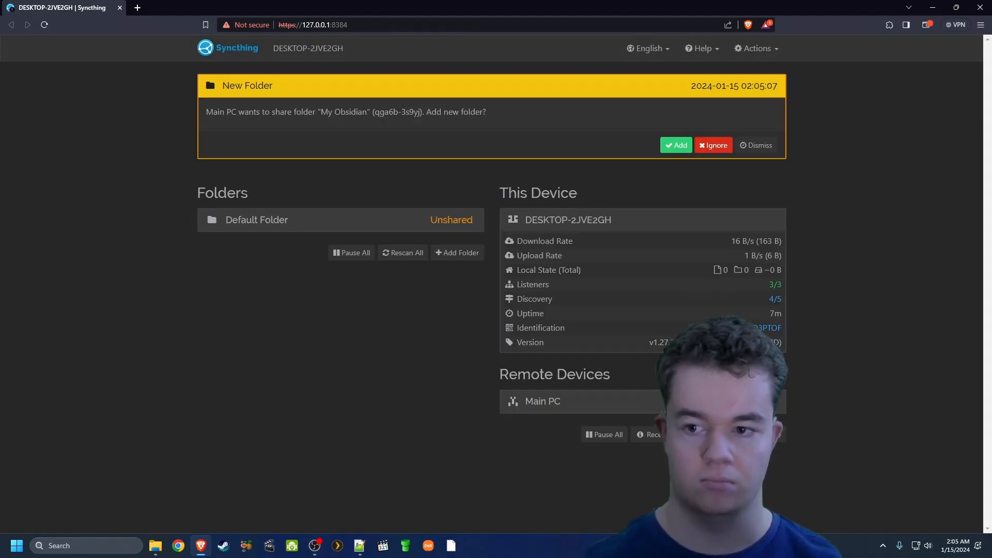
pyautogui.moveTo(212, 111); pyautogui.dragTo(371, 112)
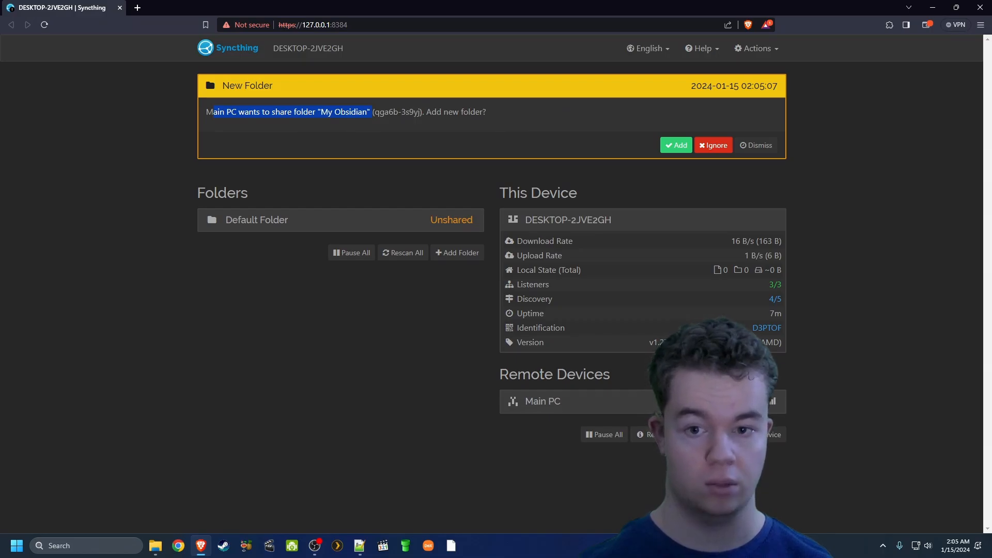
pyautogui.click(676, 145)
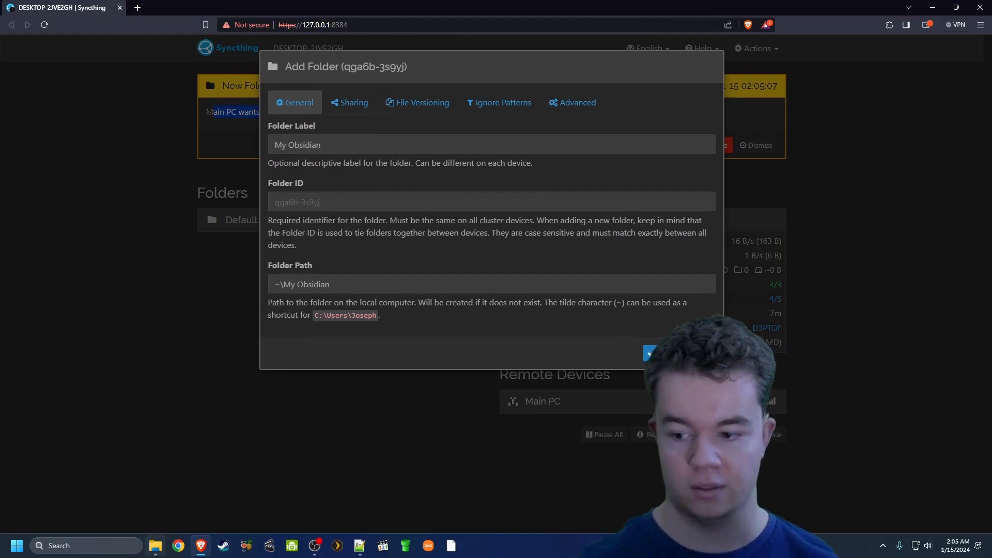
# Copy the full path of the Main Copy folder on the Windows desktop.
pyautogui.click(156, 545)
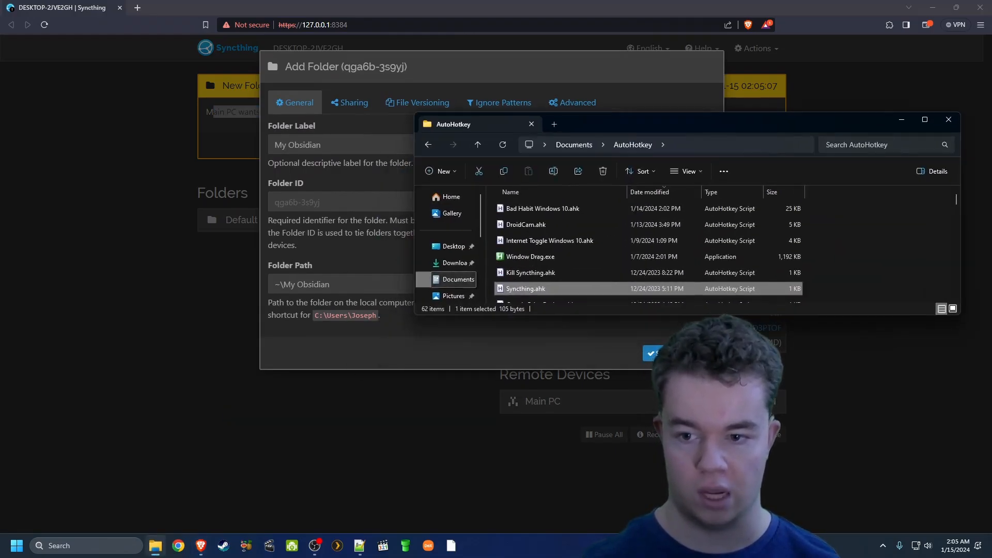
pyautogui.click(902, 119)
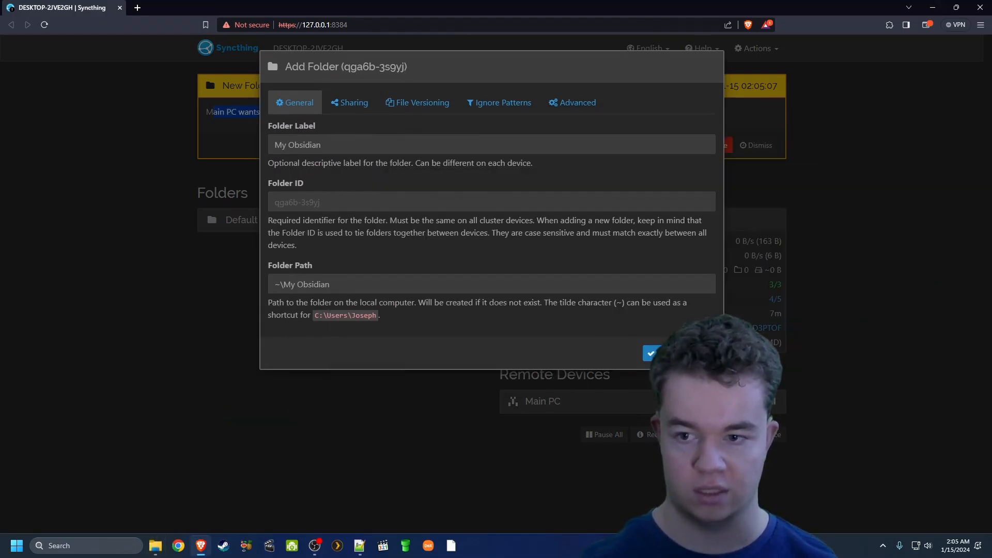
pyautogui.click(932, 7)
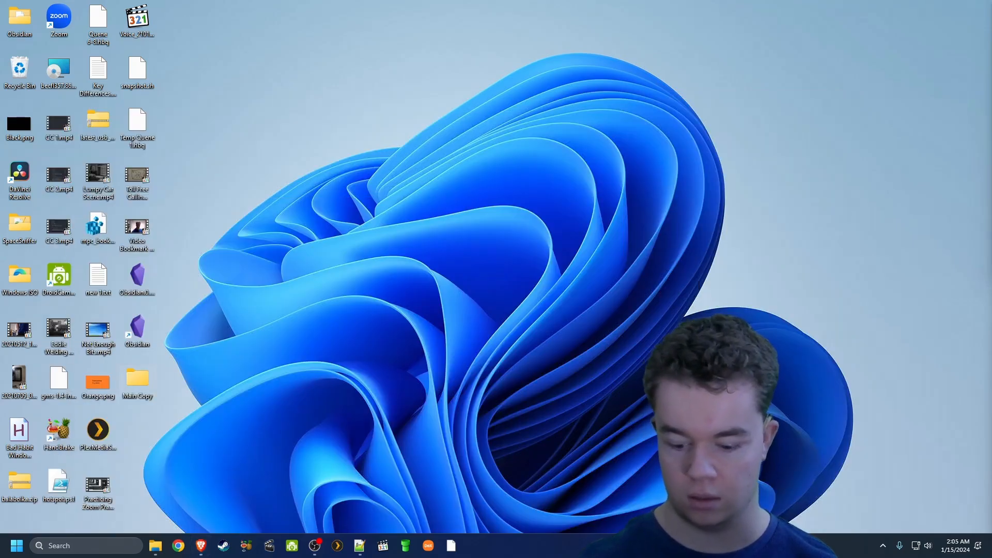
pyautogui.press('alt')
pyautogui.rightClick(135, 391)
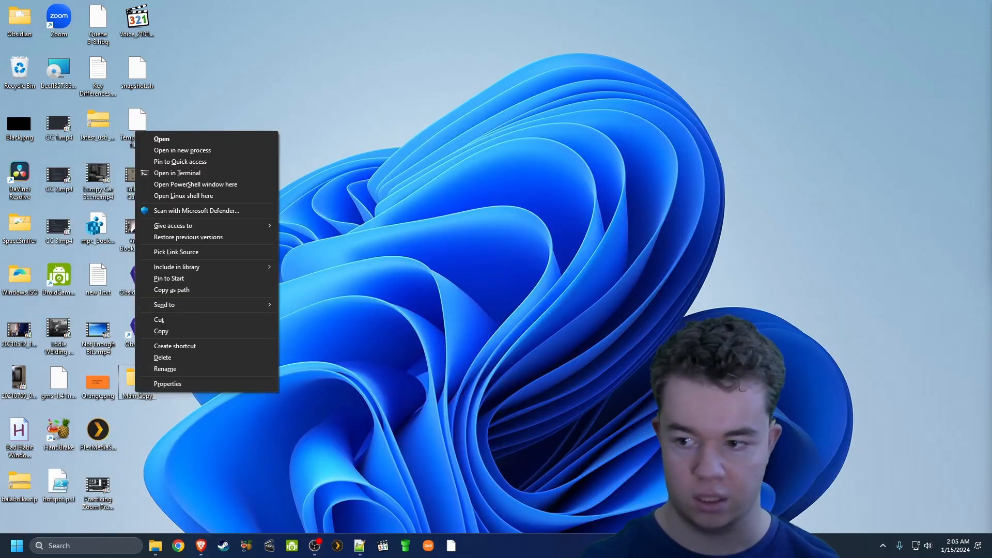
pyautogui.click(172, 289)
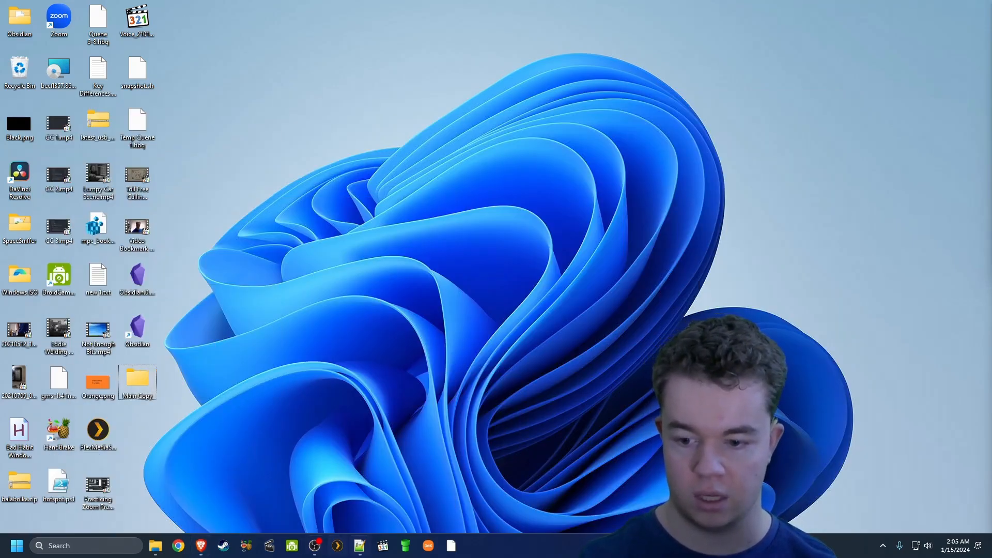
# In Syncthing, set My Obsidian's folder path to the copied Main Copy path and save the folder without adding ignore patterns.
pyautogui.click(201, 545)
pyautogui.hotkey('ctrl', 'a')
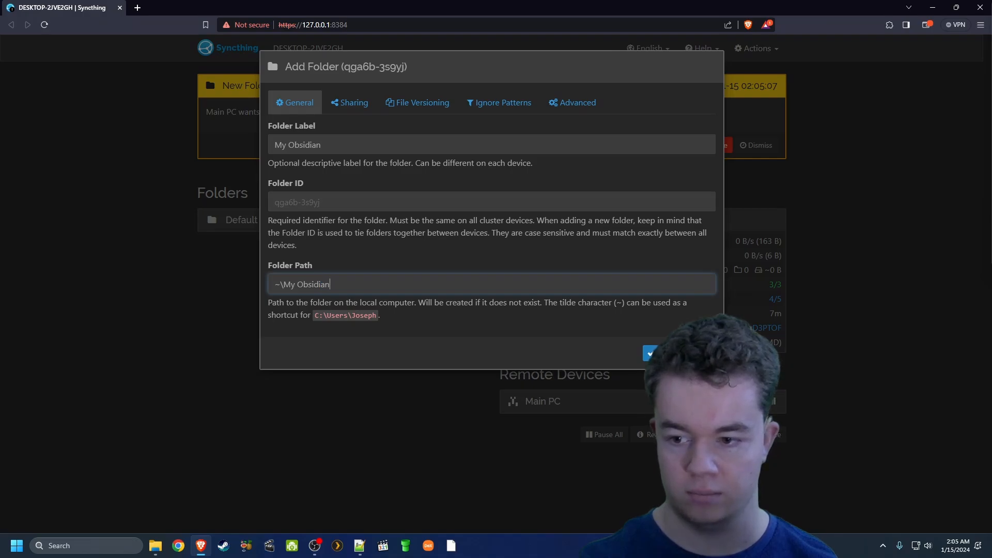
pyautogui.hotkey('ctrl', 'v')
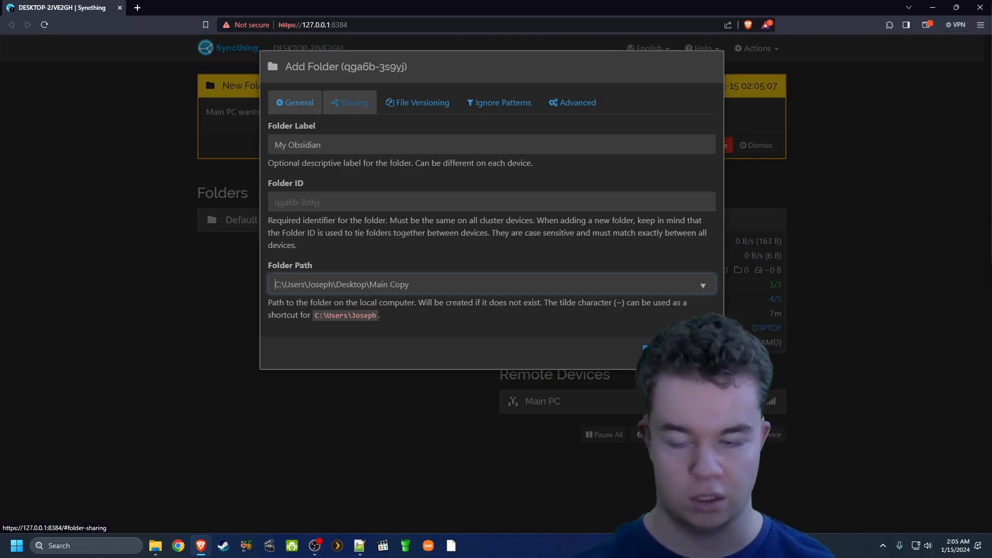
pyautogui.click(417, 103)
pyautogui.click(499, 102)
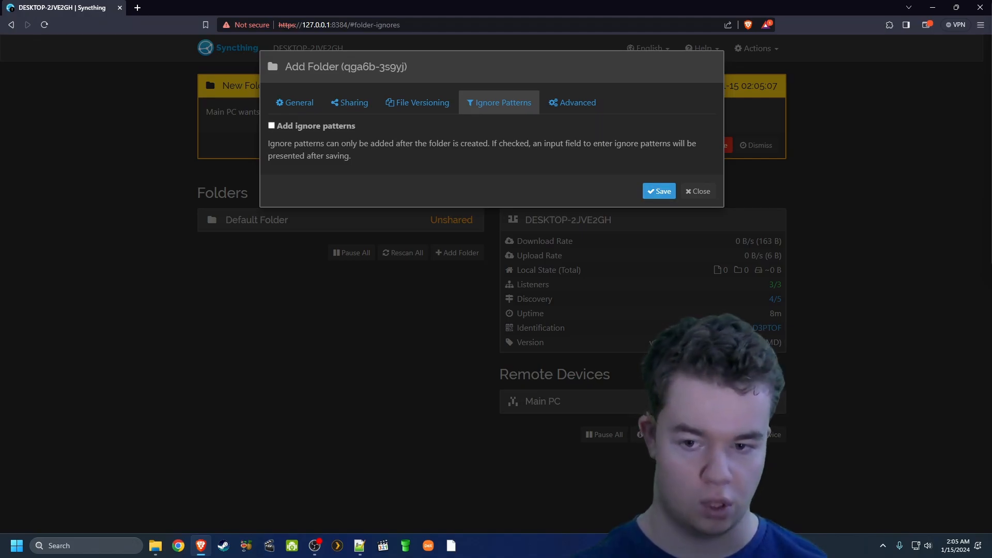
pyautogui.click(658, 191)
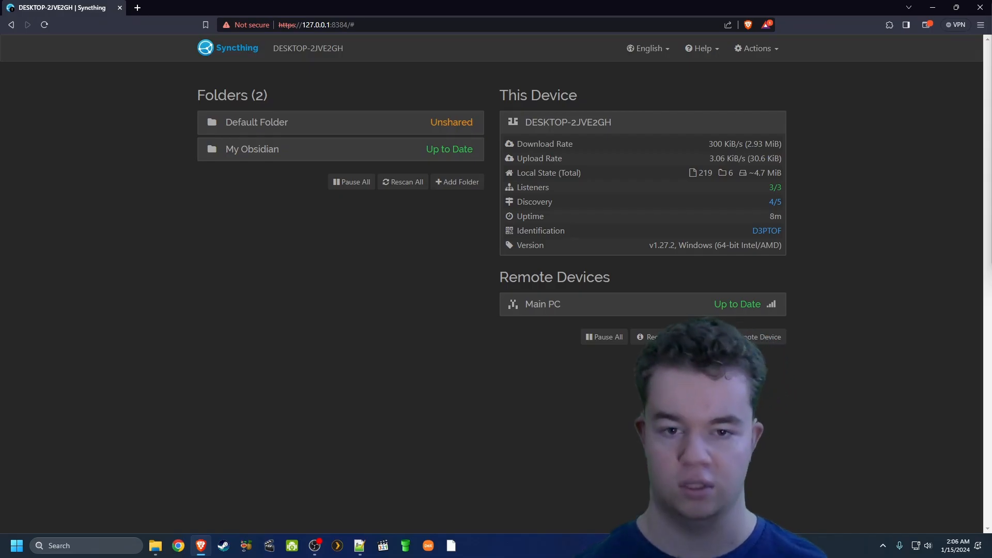
# Open the Main Copy folder from the desktop and examine the synced files and subfolders.
pyautogui.click(932, 7)
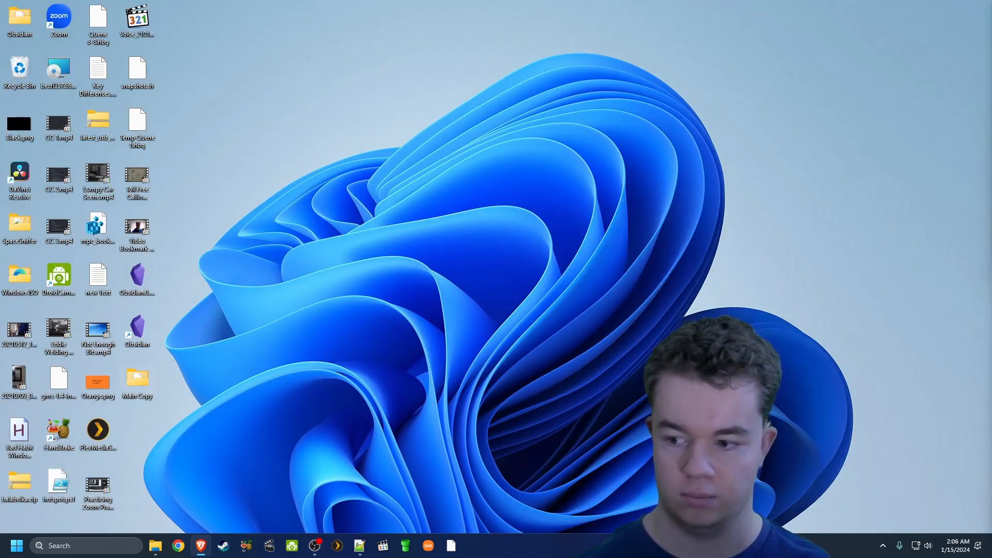
pyautogui.press('super+e')
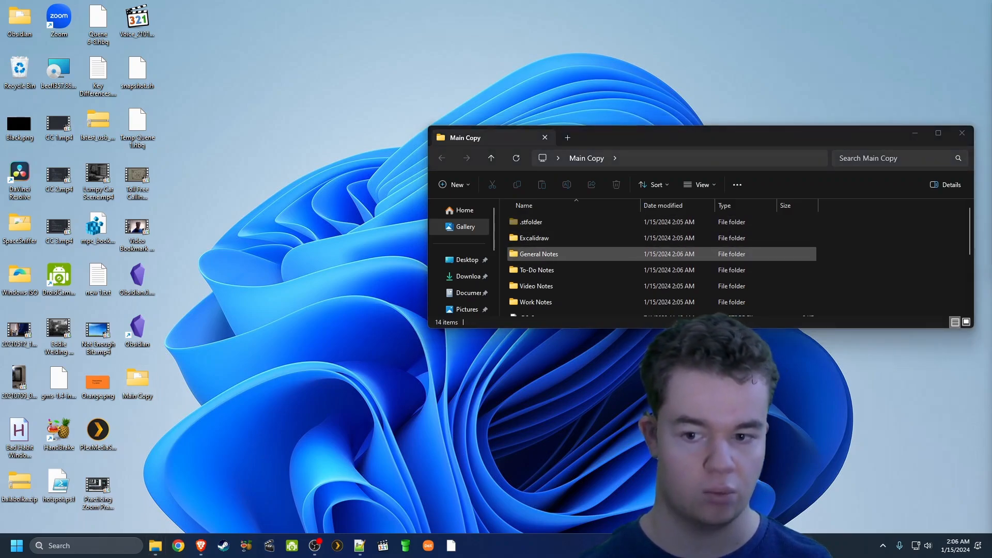
pyautogui.click(539, 254)
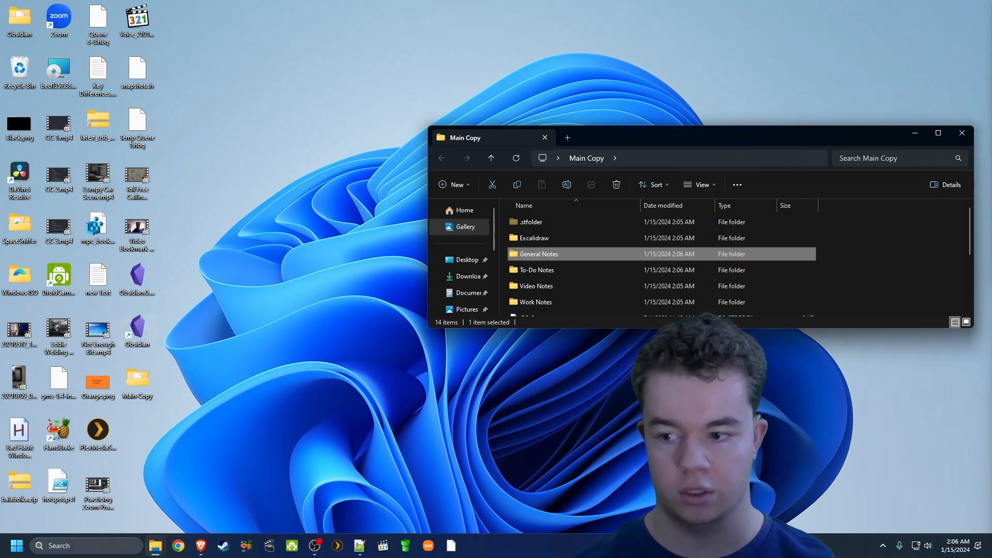
# Launch Obsidian and open the Main Copy folder on the desktop as a vault.
pyautogui.doubleClick(137, 330)
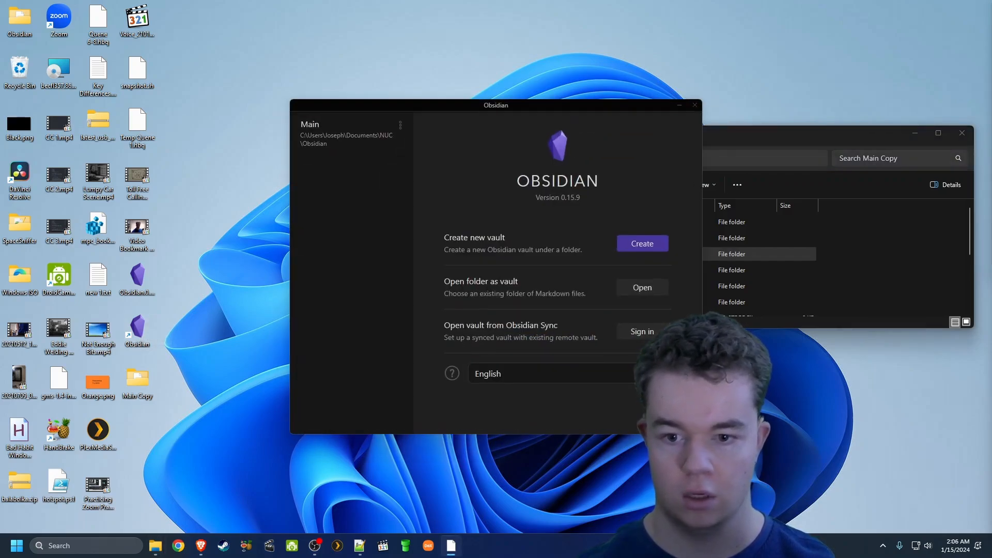
pyautogui.click(642, 287)
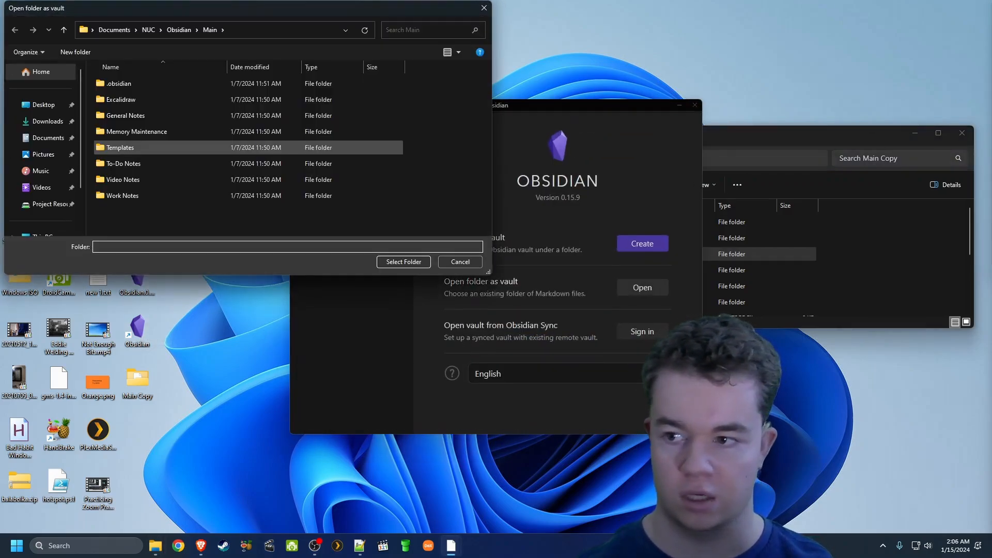
pyautogui.click(43, 104)
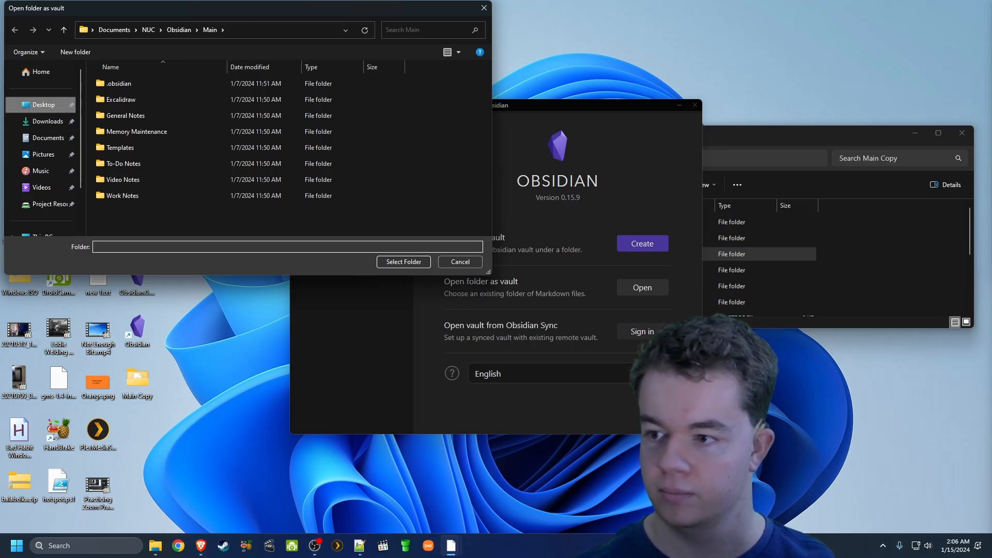
pyautogui.click(121, 84)
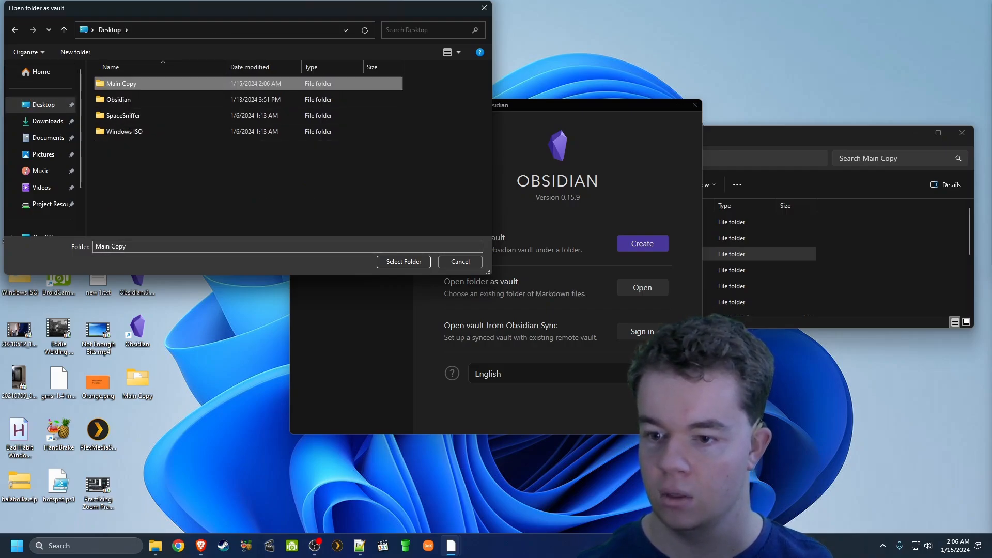
pyautogui.click(403, 262)
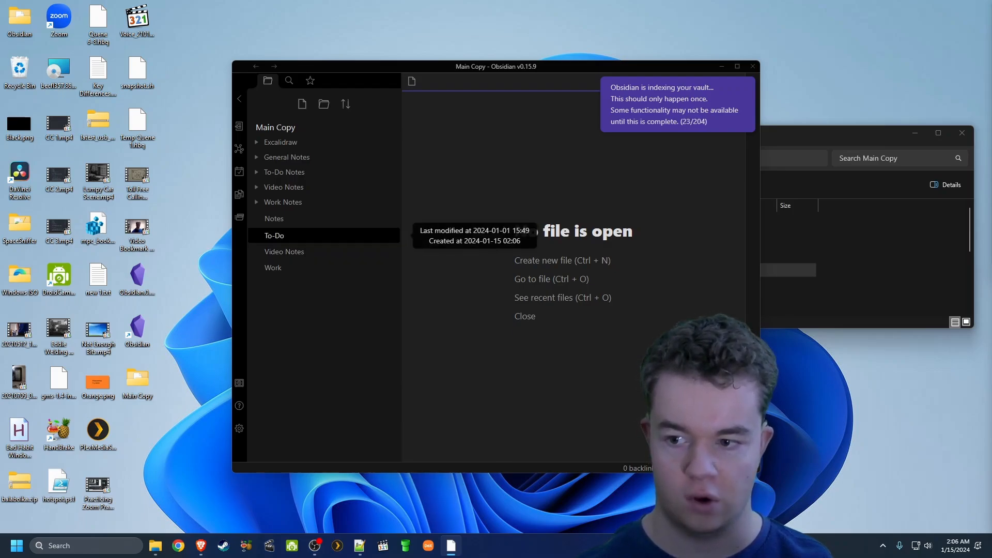
# Look through Obsidian's settings for the Main Copy vault, and close the vault manager and Obsidian.
pyautogui.click(240, 428)
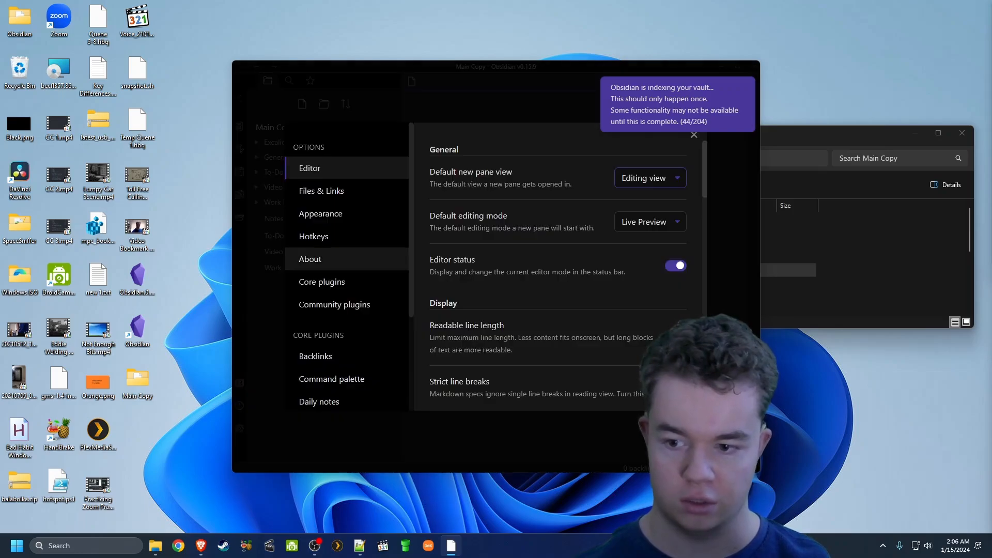
pyautogui.scroll(-3, 330, 283)
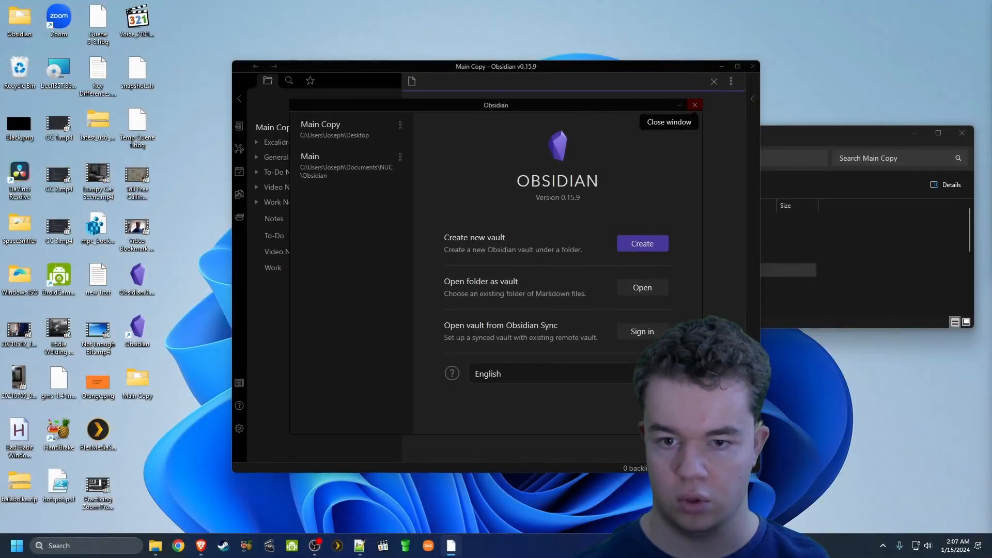
pyautogui.click(695, 105)
pyautogui.click(753, 67)
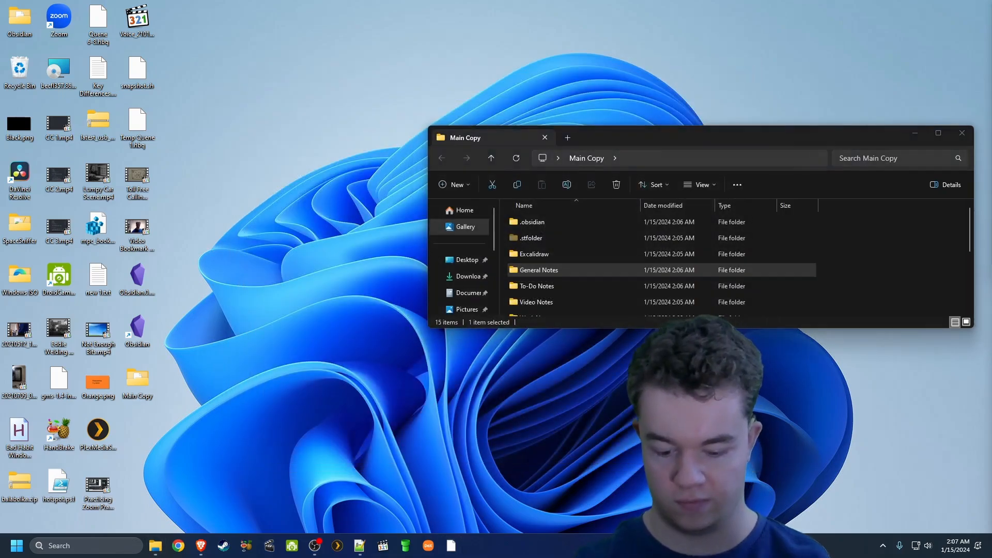
# Create a new folder named Obsidia on the desktop.
pyautogui.hotkey('ctrl', 'shift', 'n')
pyautogui.write('Obsidia')
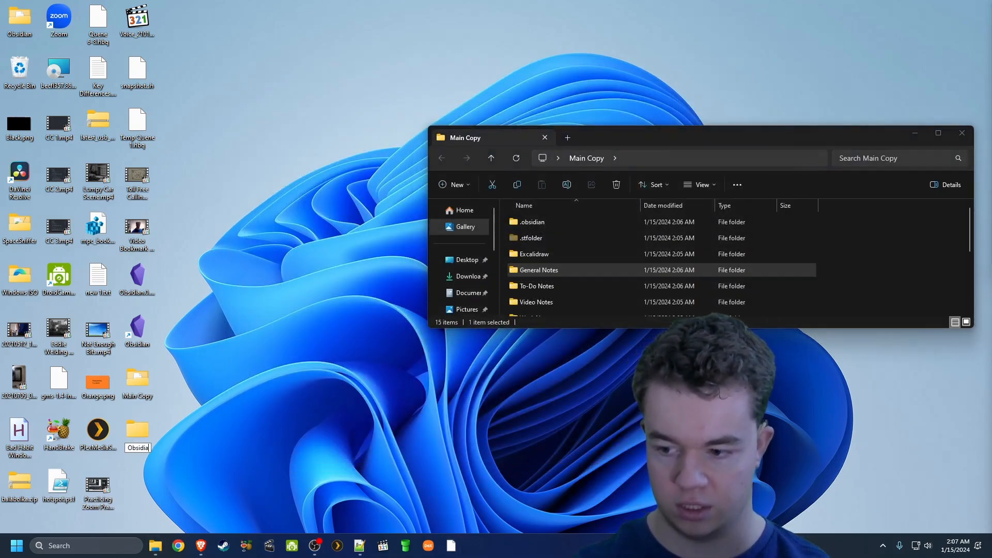
pyautogui.press('Return')
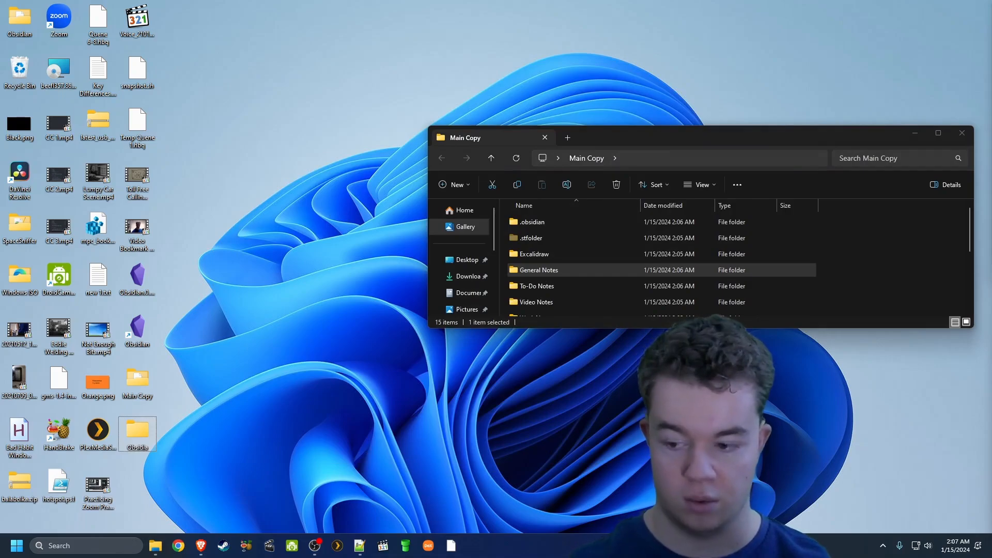
# Try to rename the Obsidia folder to Obsidian, declining to merge it with the existing folder.
pyautogui.press('F2')
pyautogui.write('n')
pyautogui.press('Return')
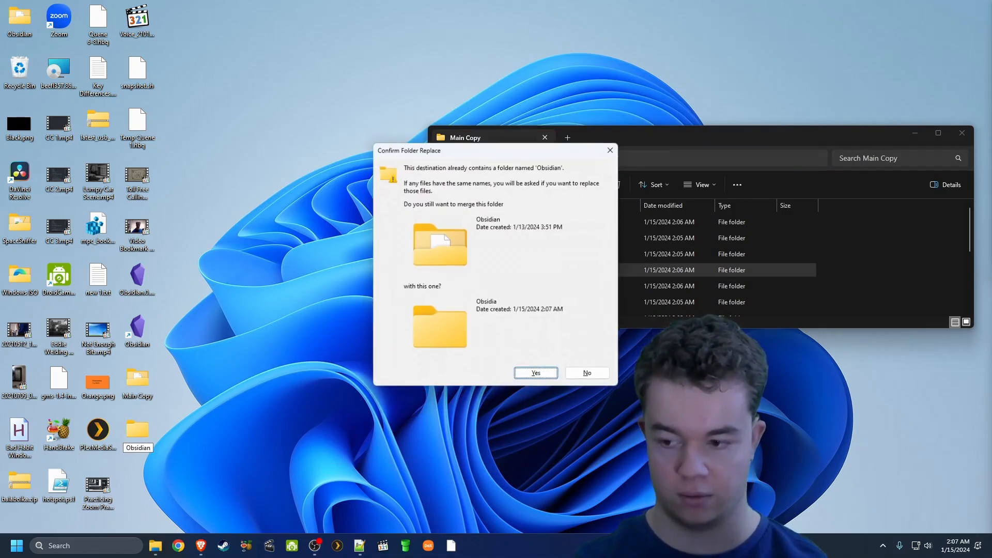
pyautogui.click(589, 374)
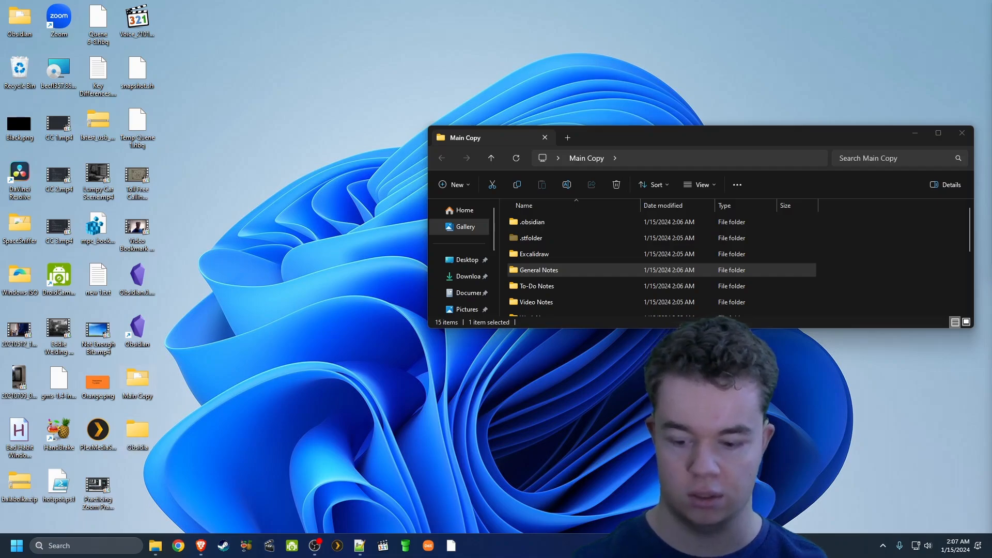
# Move the Main Copy folder from the desktop into the Obsidia folder.
pyautogui.click(137, 383)
pyautogui.hotkey('ctrl', 'x')
pyautogui.doubleClick(138, 433)
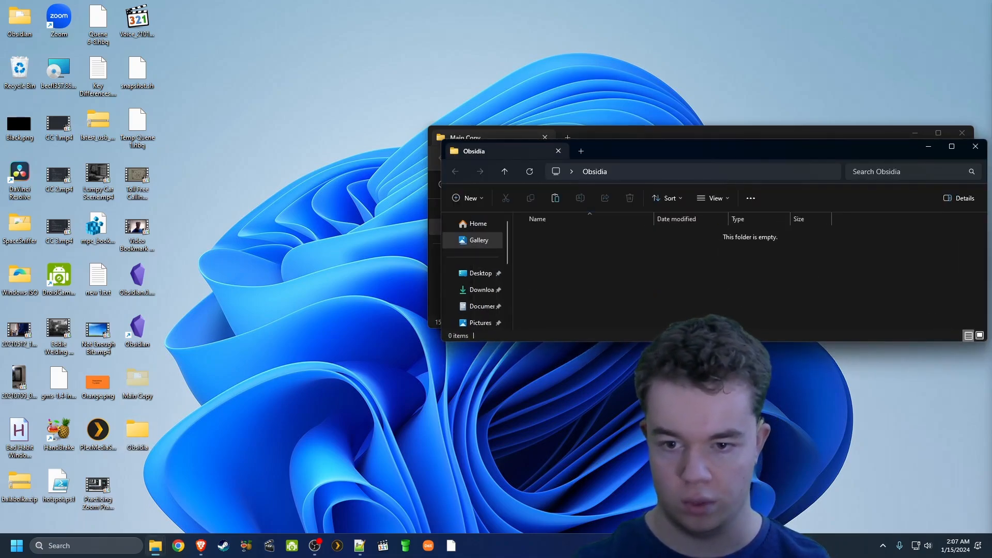
# Check My Obsidian's folder path in its Syncthing settings, close them without saving, and return to the Obsidia folder.
pyautogui.click(201, 545)
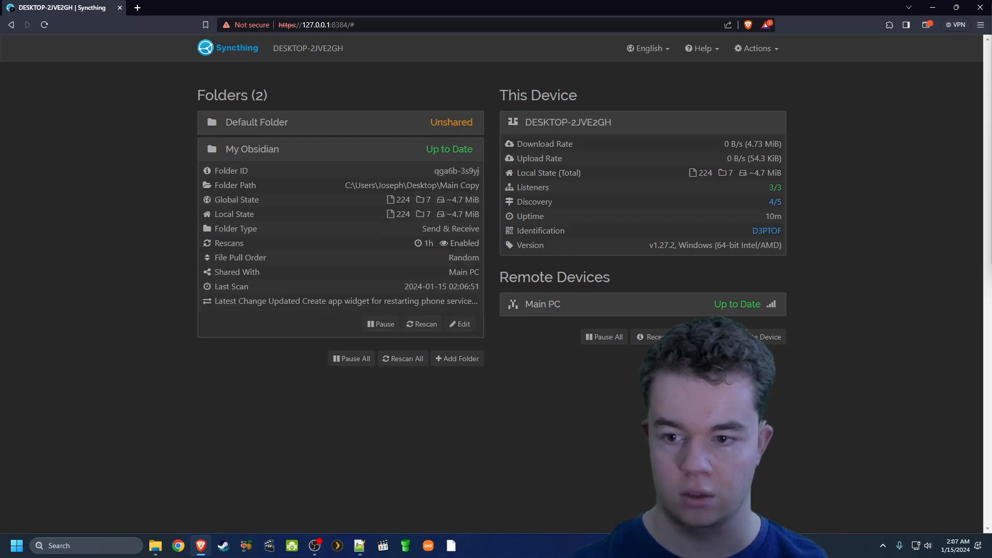
pyautogui.click(459, 324)
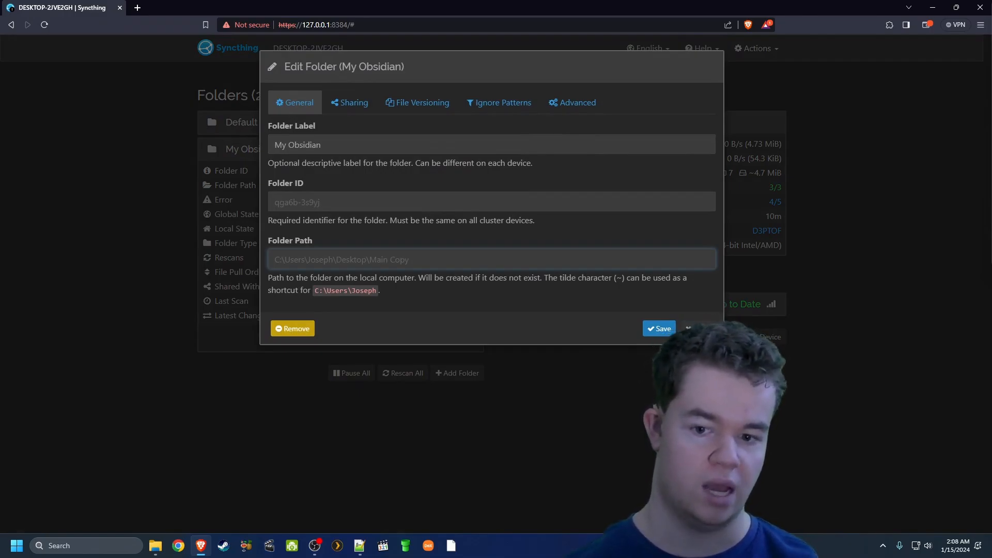
pyautogui.click(697, 328)
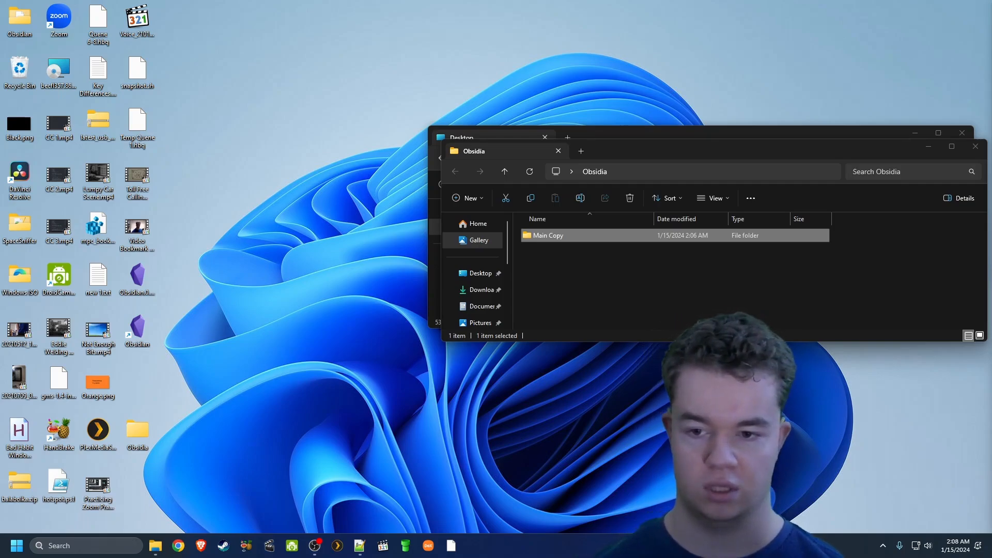
pyautogui.click(671, 279)
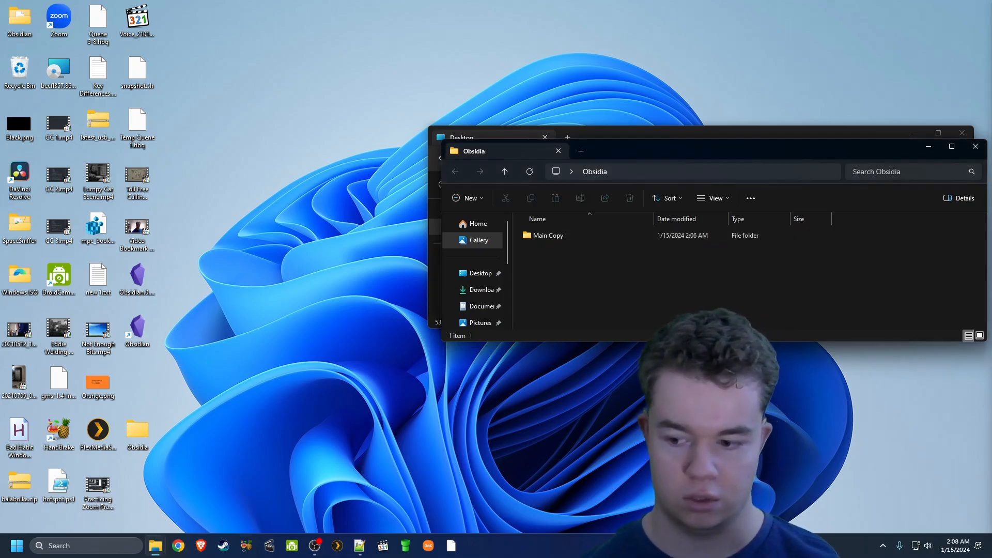